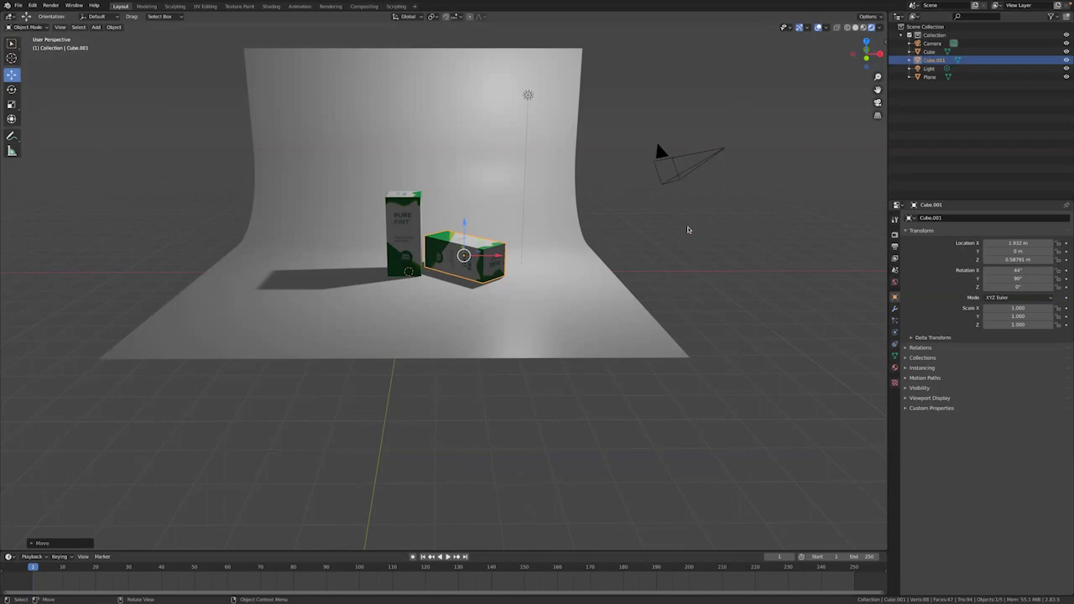
Step: Select the scene's light and change its type to Area after trying the Sun and Spot types
left_click(677, 161)
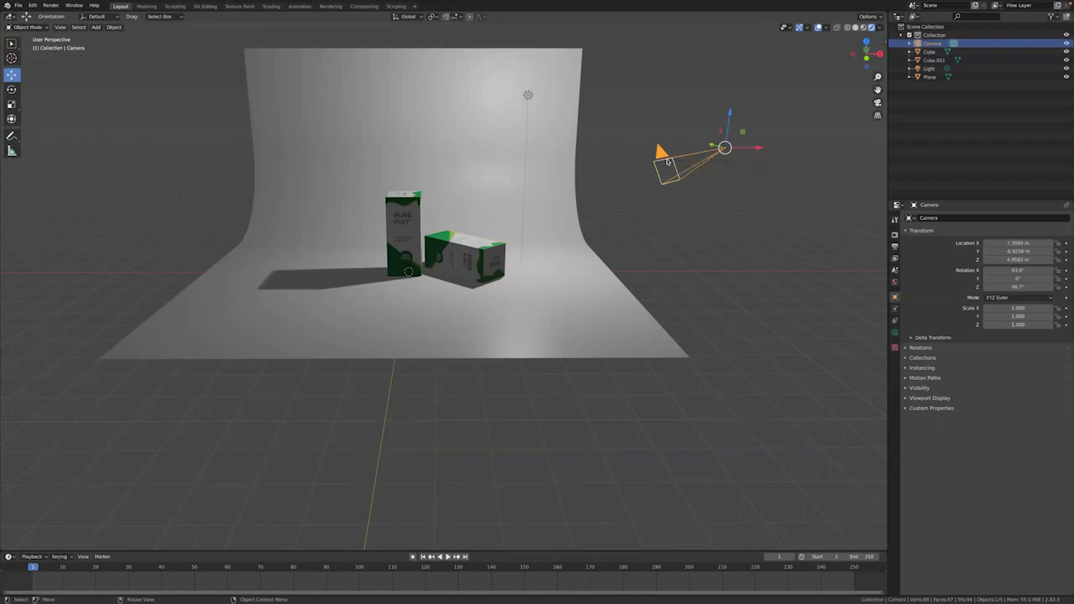
left_click(527, 96)
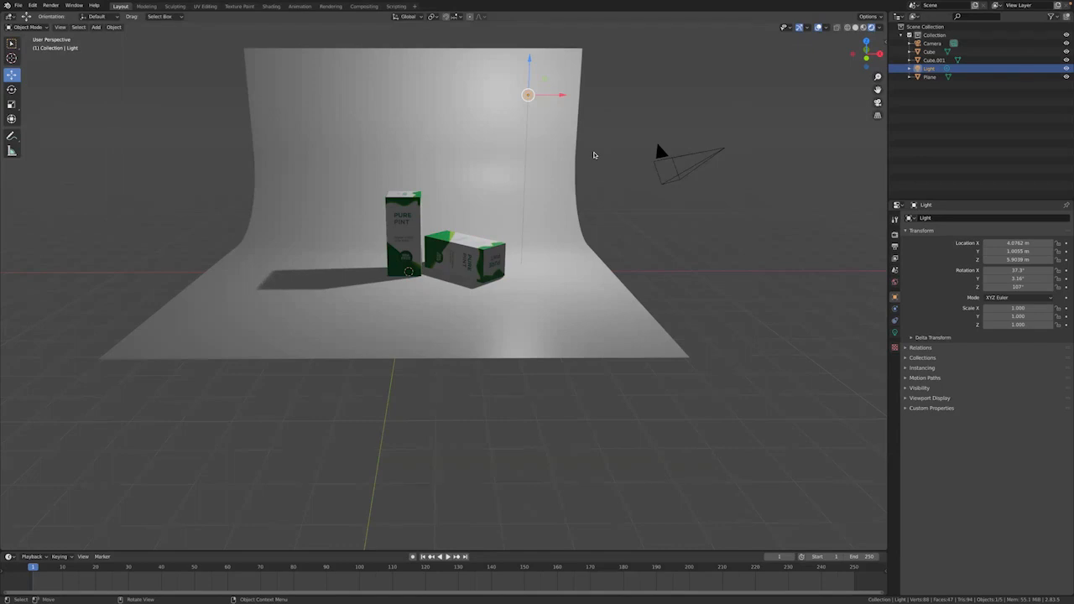
left_click(650, 71)
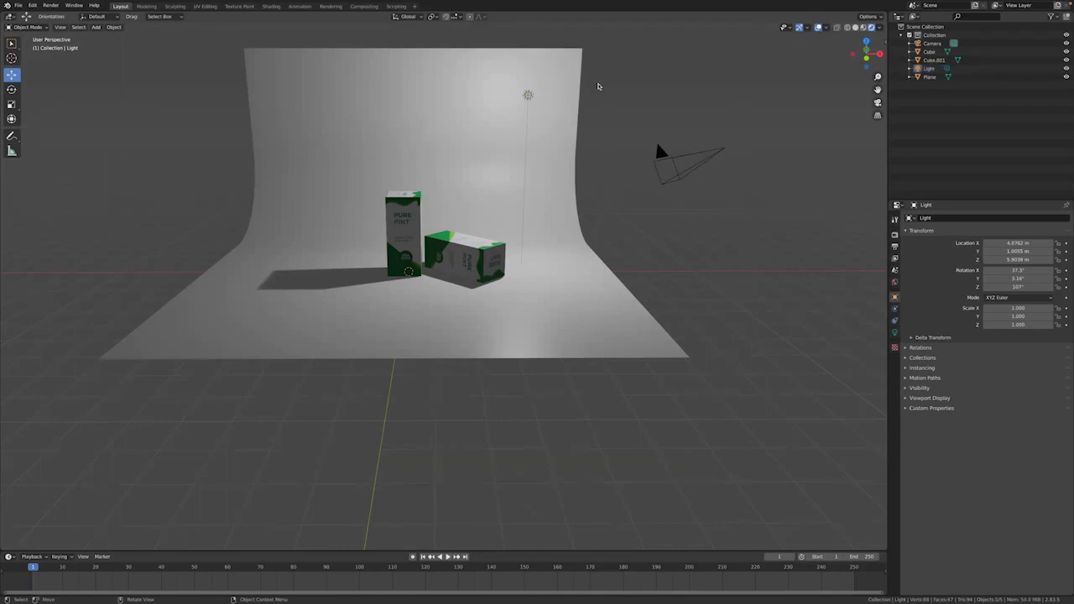
left_click(528, 95)
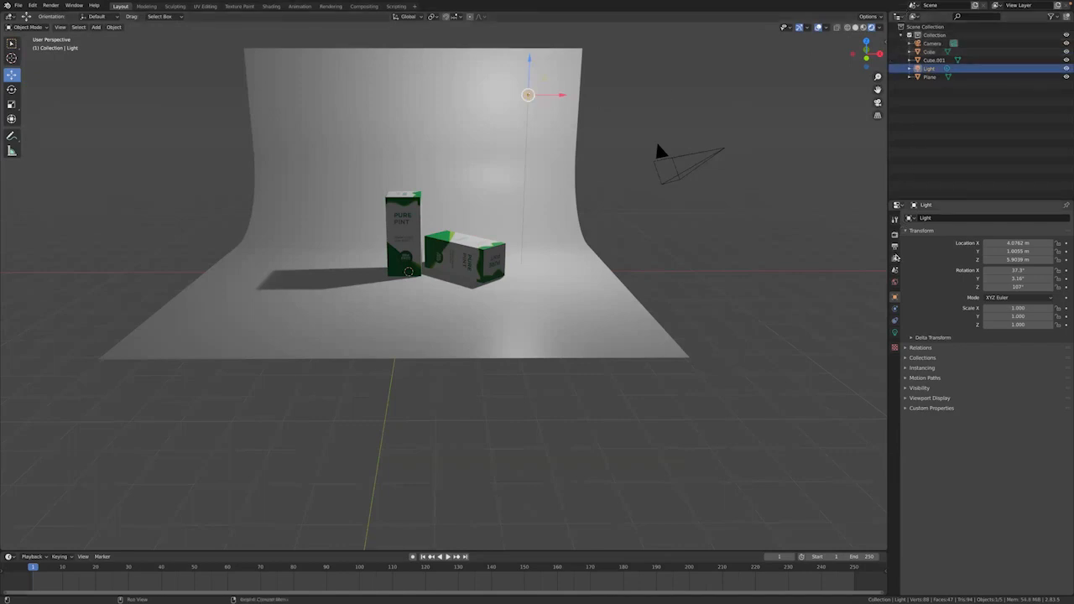
left_click(895, 334)
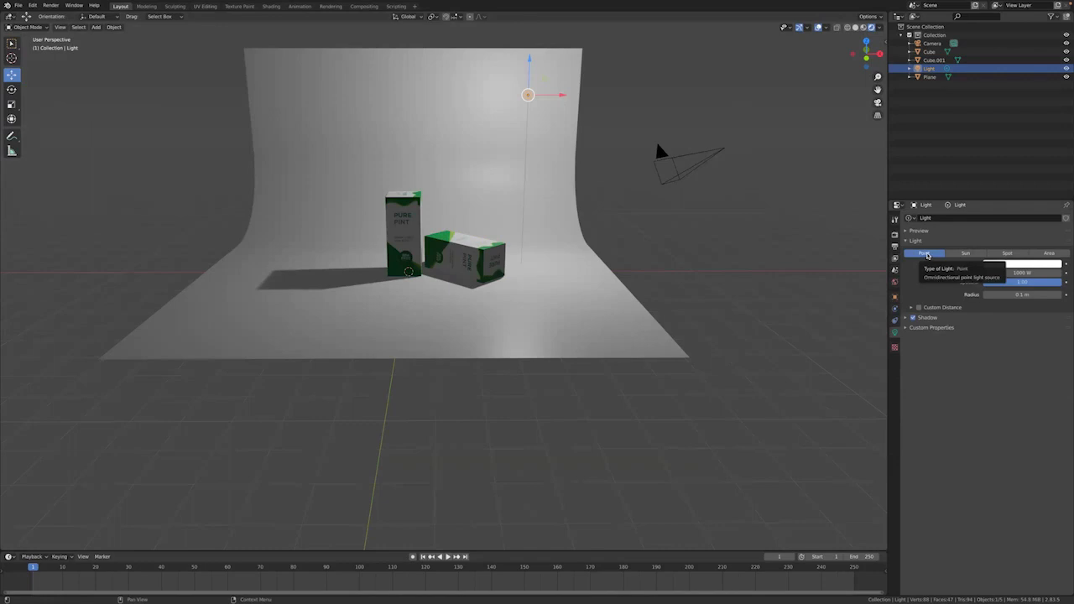
left_click(966, 252)
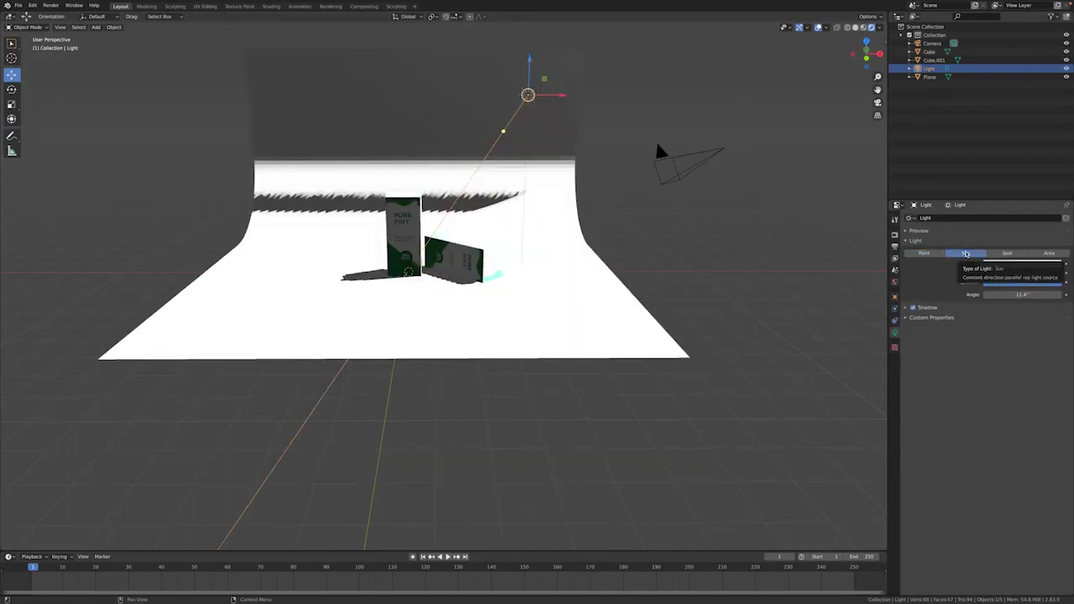
left_click(1007, 251)
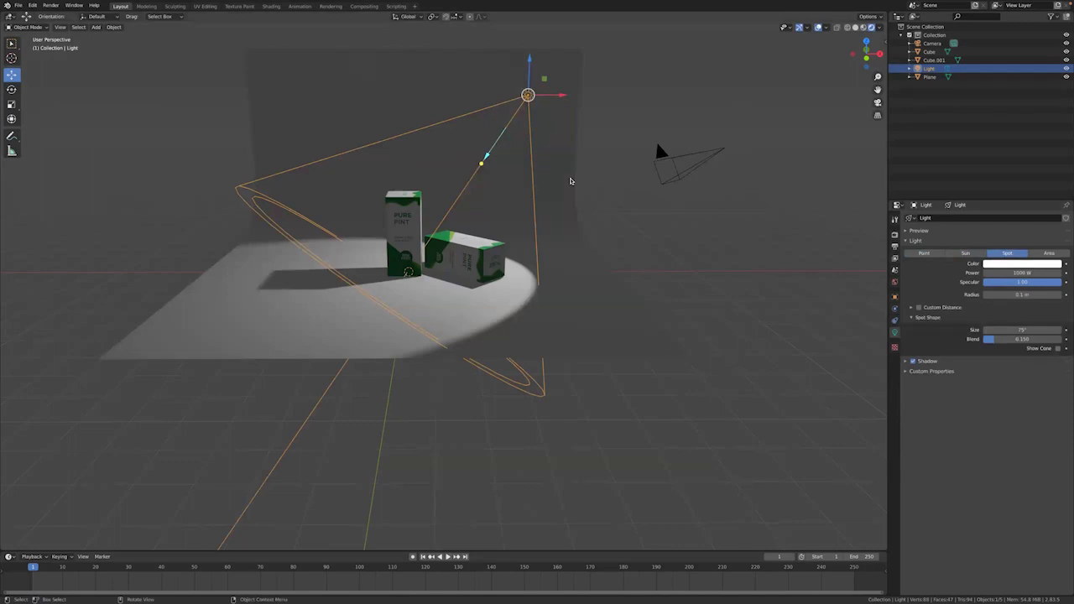
left_click(1049, 253)
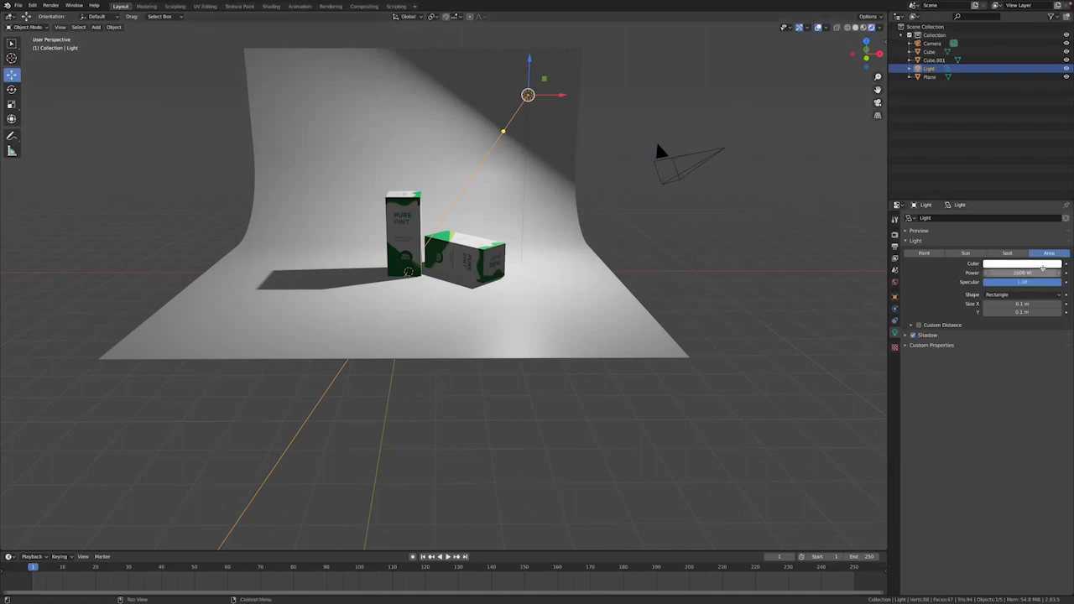
Step: Move the area light along the X axis away from the boxes and set its shape to Square
left_click_drag(559, 96, 617, 96)
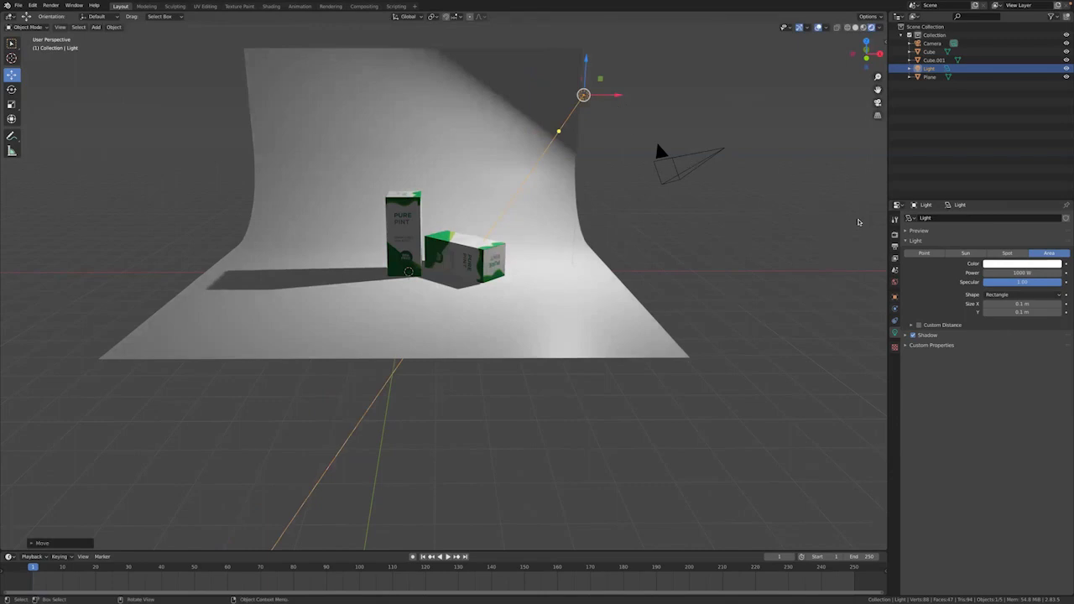
left_click(1007, 296)
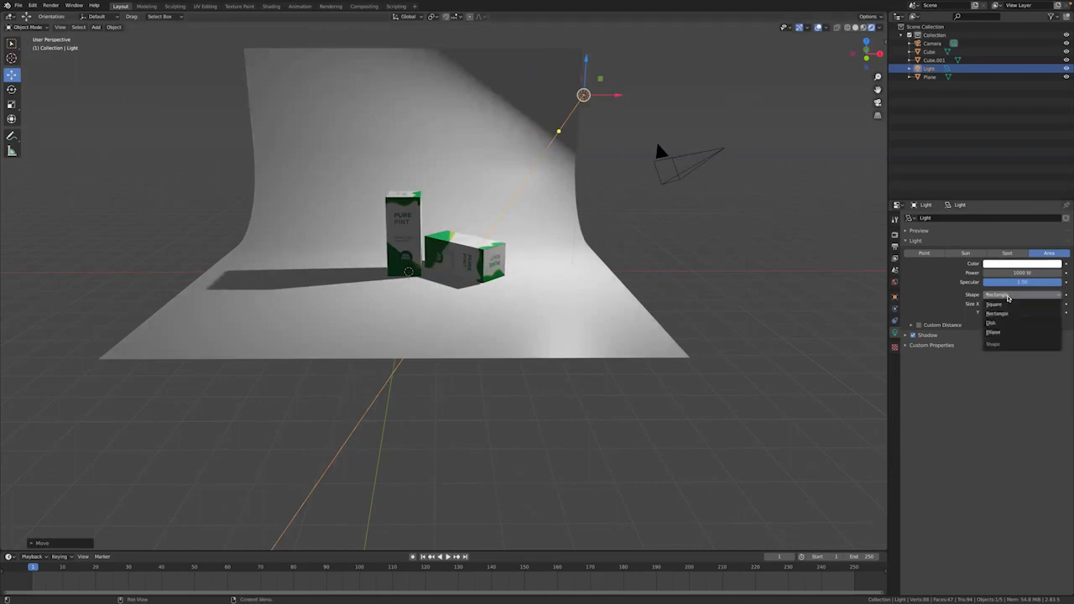
left_click(1005, 303)
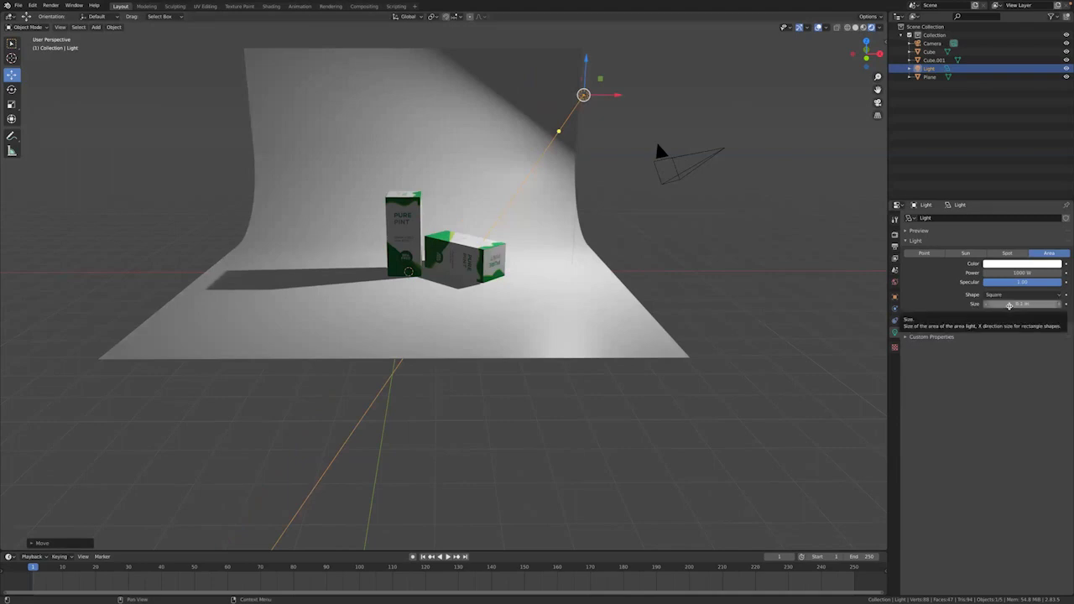
Step: Enlarge the square area light to about 4.08 m, using undo and redo to compare the shadows
left_click_drag(1010, 305, 1073, 306)
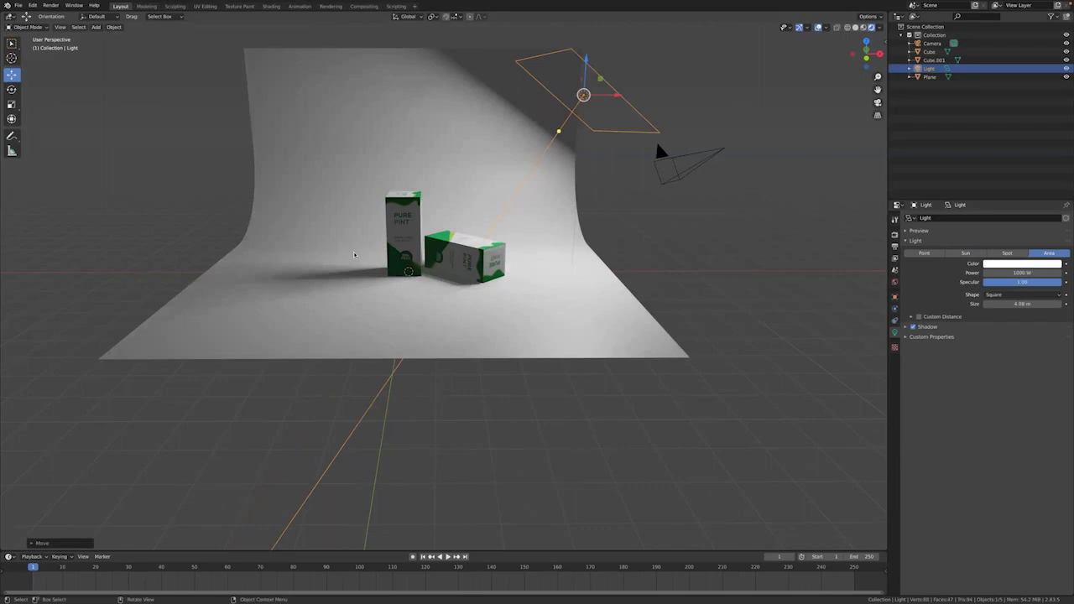
key("ctrl+z")
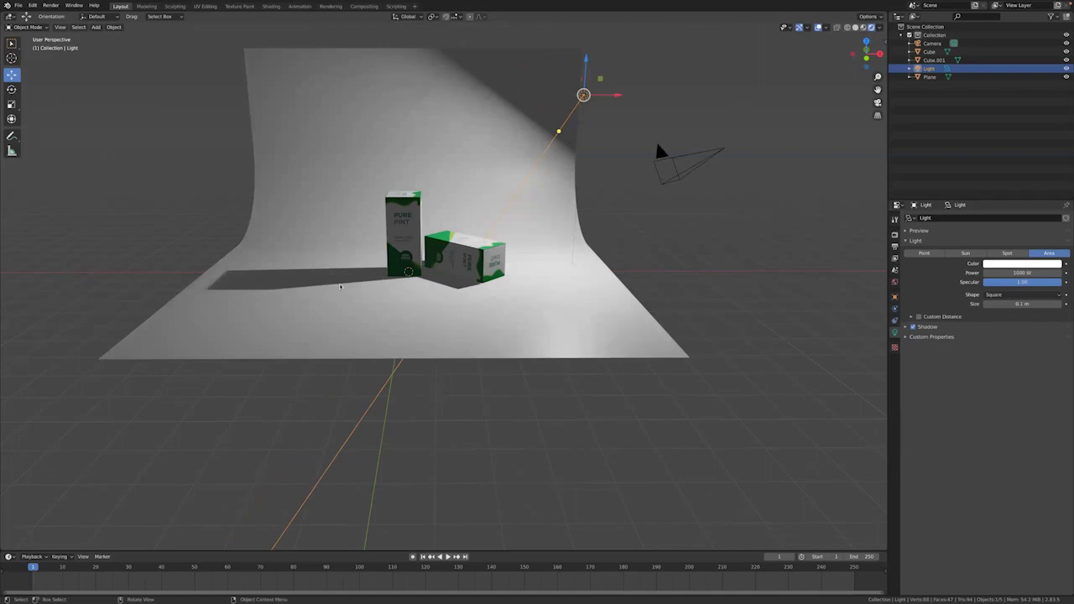
left_click(32, 5)
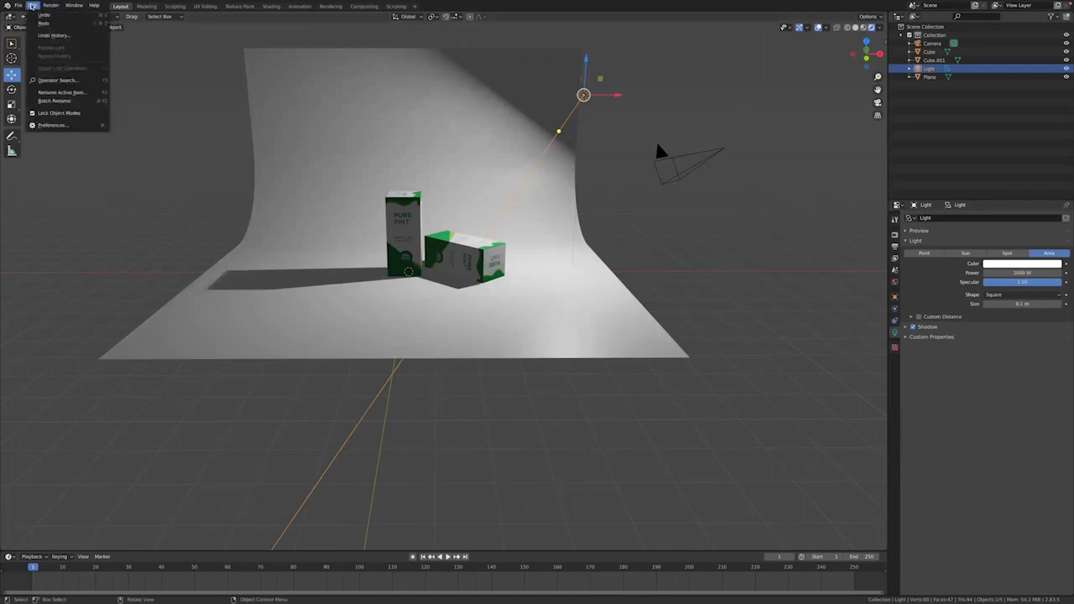
left_click(37, 23)
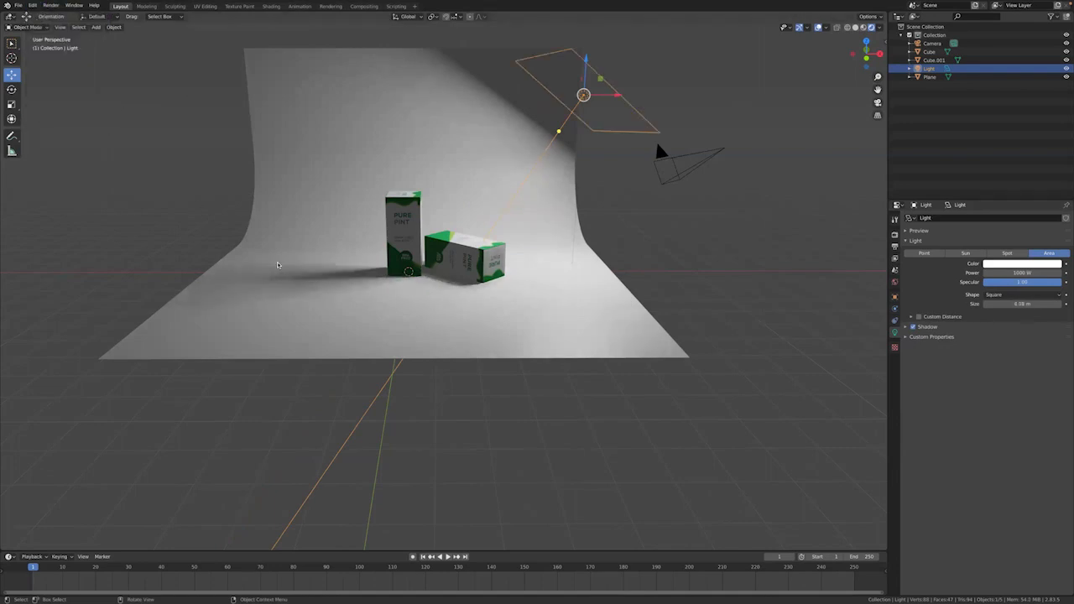
left_click(724, 263)
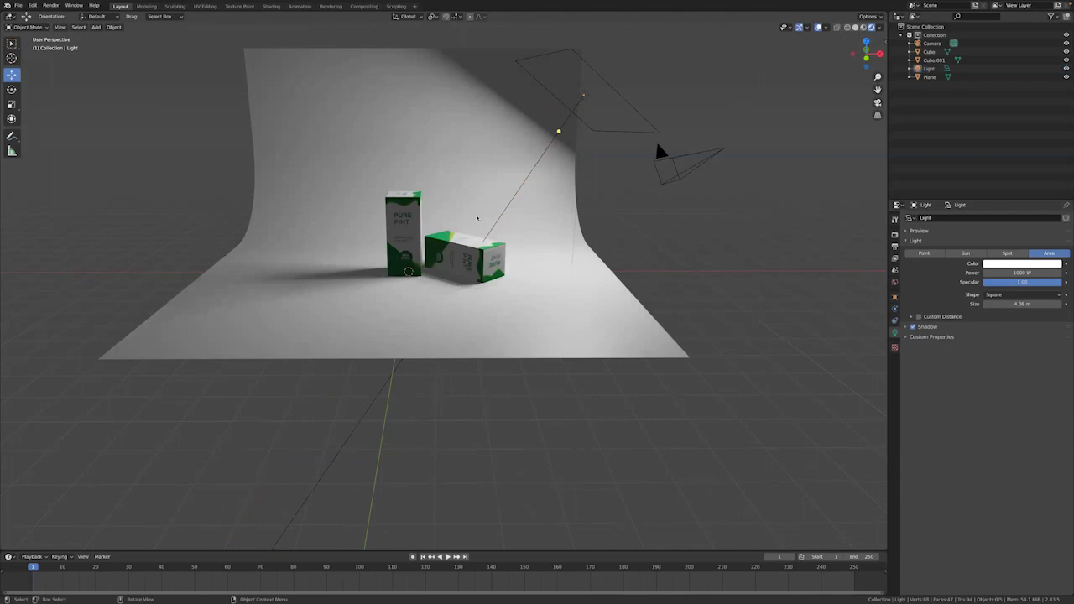
left_click(96, 27)
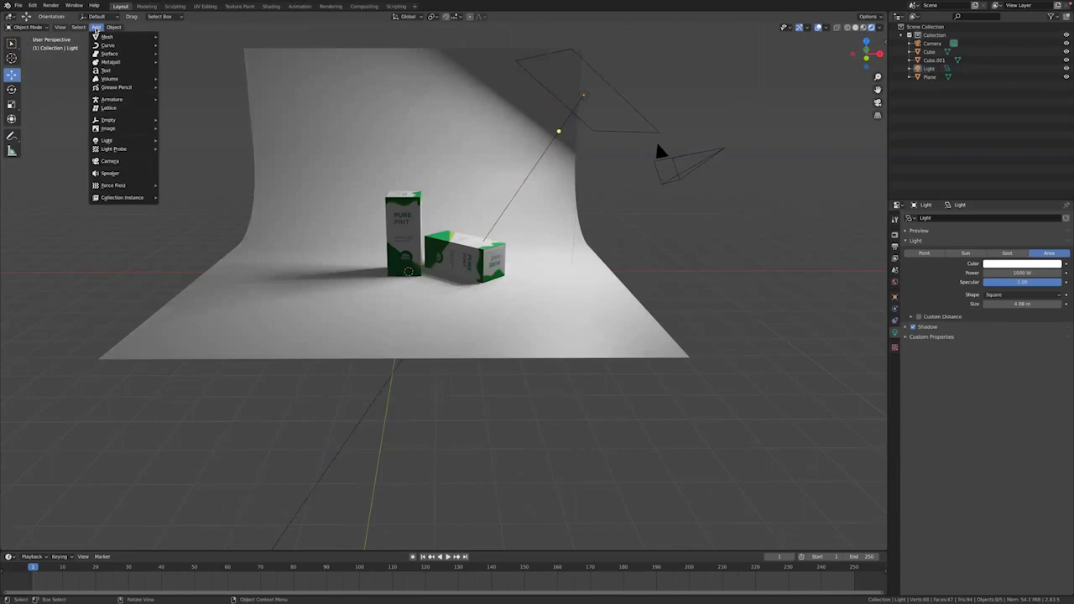
mouse_move(120, 143)
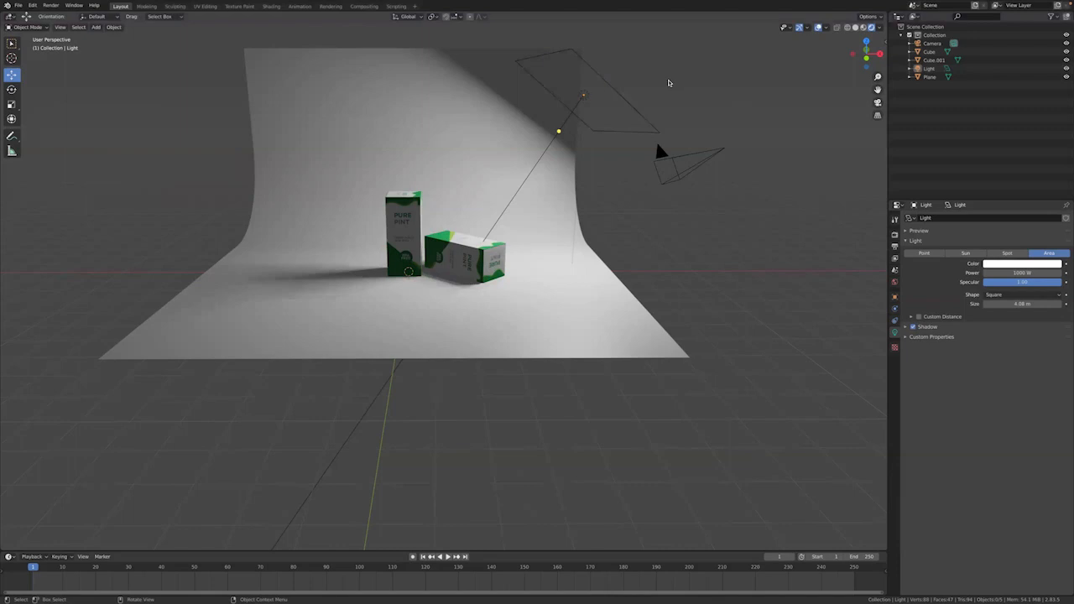
left_click(586, 97)
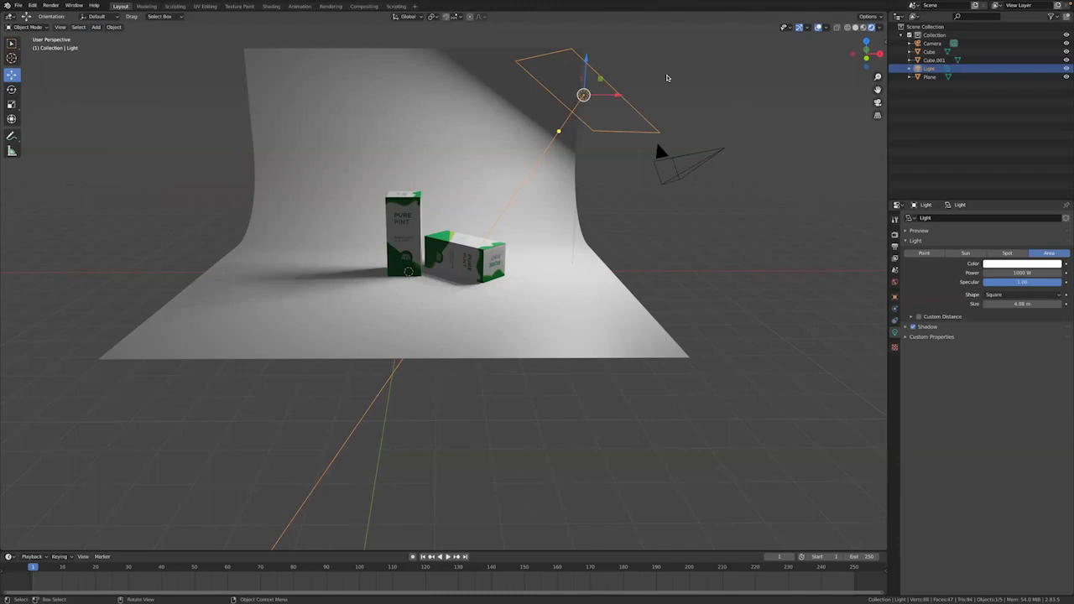
left_click(644, 90)
left_click(585, 98)
key("shift+d")
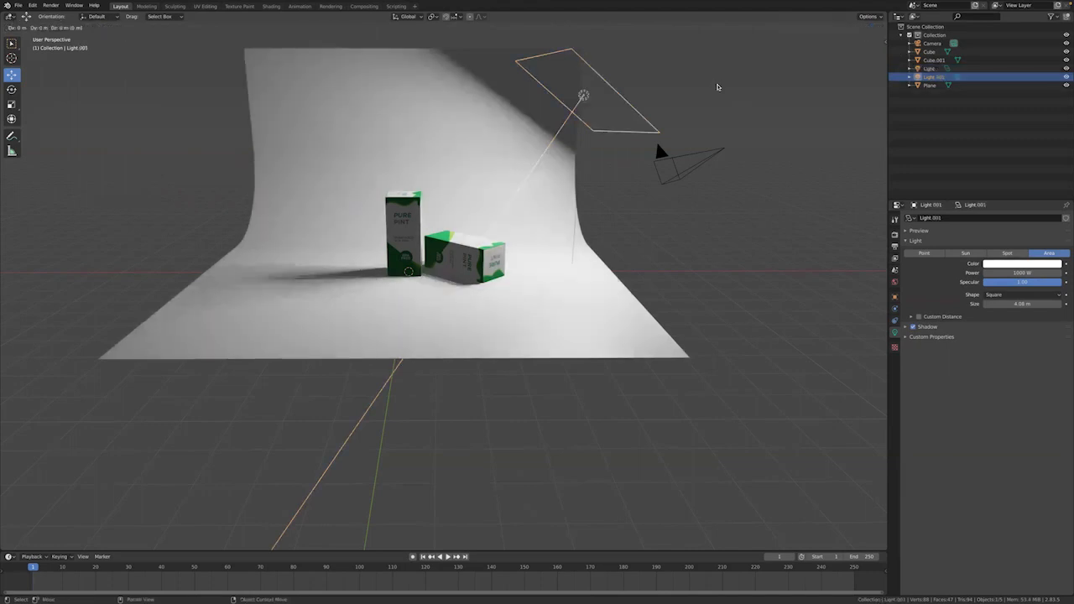
right_click(717, 86)
key("s")
left_click(573, 93)
key("ctrl+z")
key("ctrl+z")
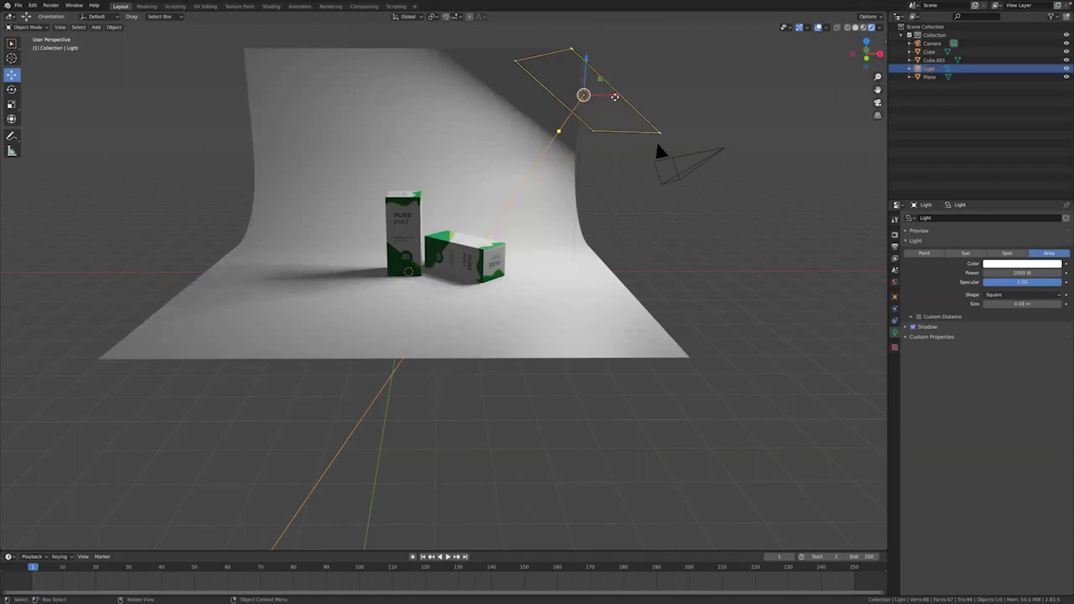
key("g")
left_click_drag(577, 91, 477, 92)
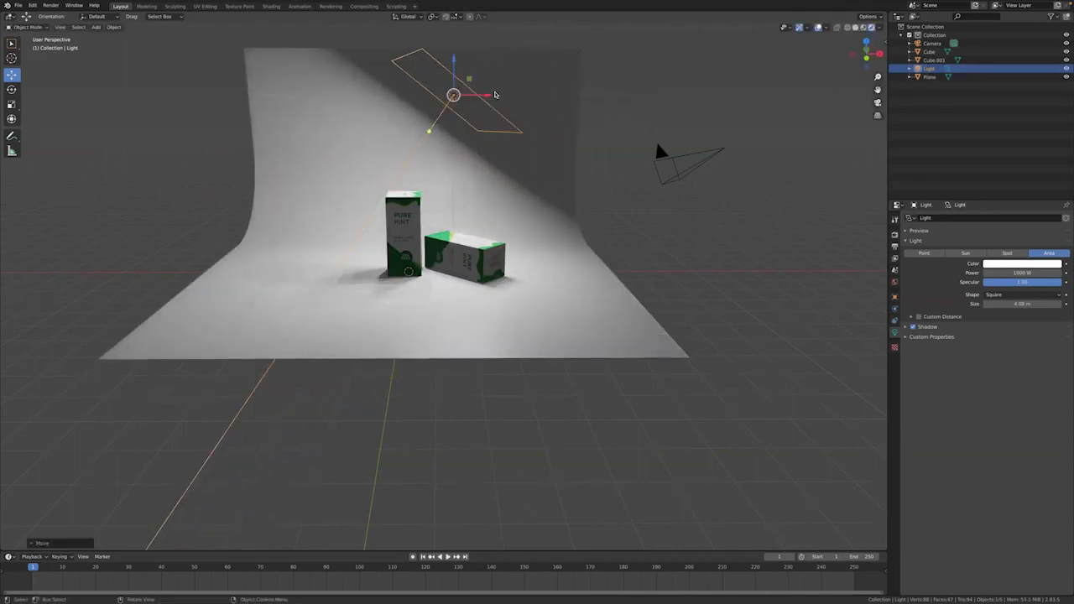
key("ctrl+z")
Step: Duplicate the area light and move the copy along the X axis to the opposite side of the backdrop
key("shift+d")
right_click(612, 100)
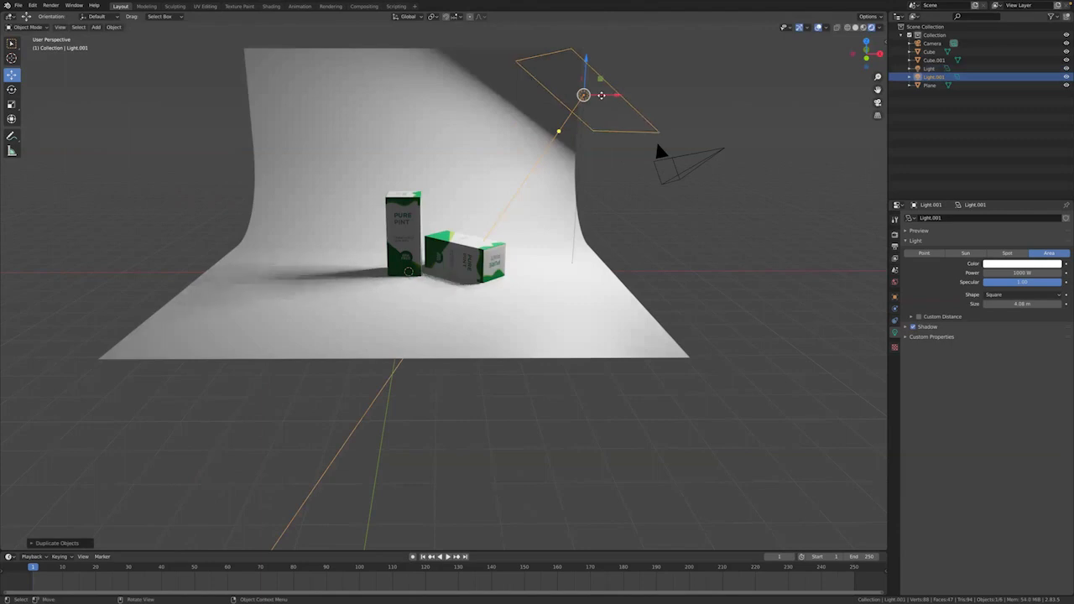
key("g")
key("x")
left_click_drag(464, 92, 311, 93)
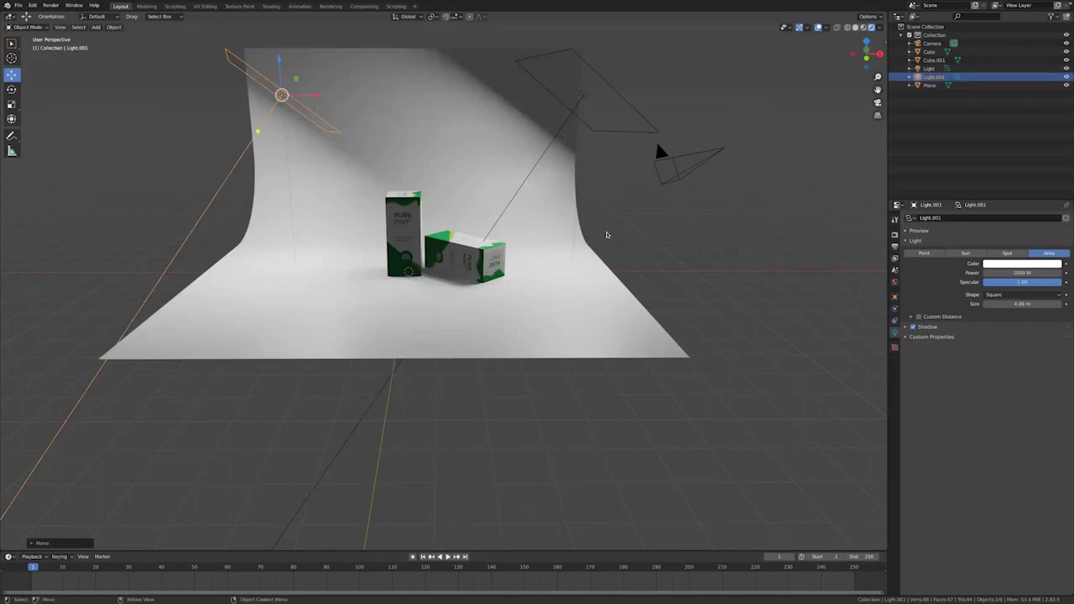
left_click(667, 239)
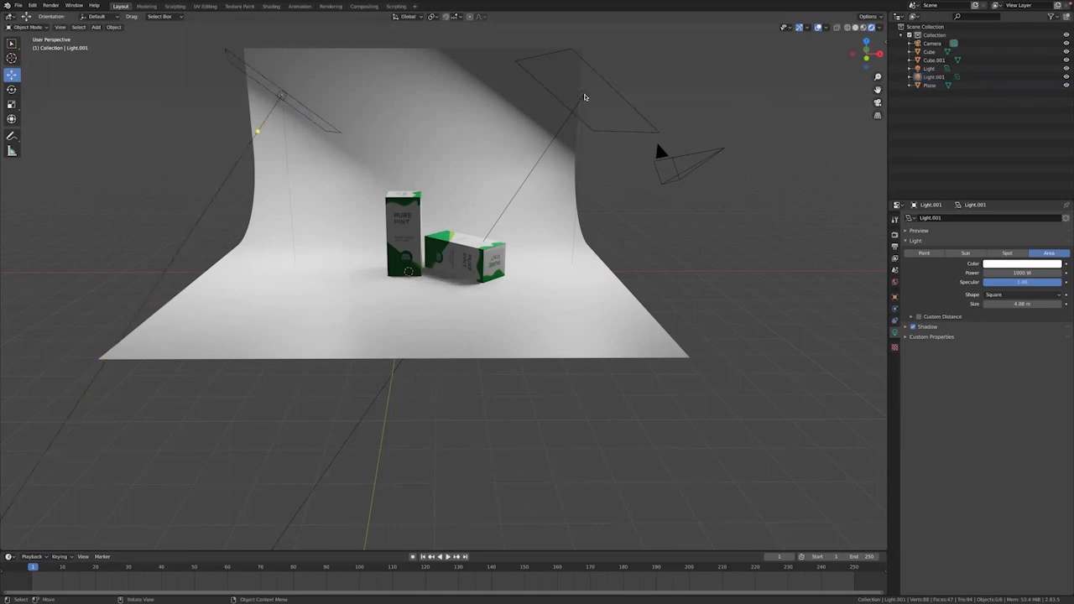
Step: Select both area lights and aim them at the product boxes
left_click(585, 97)
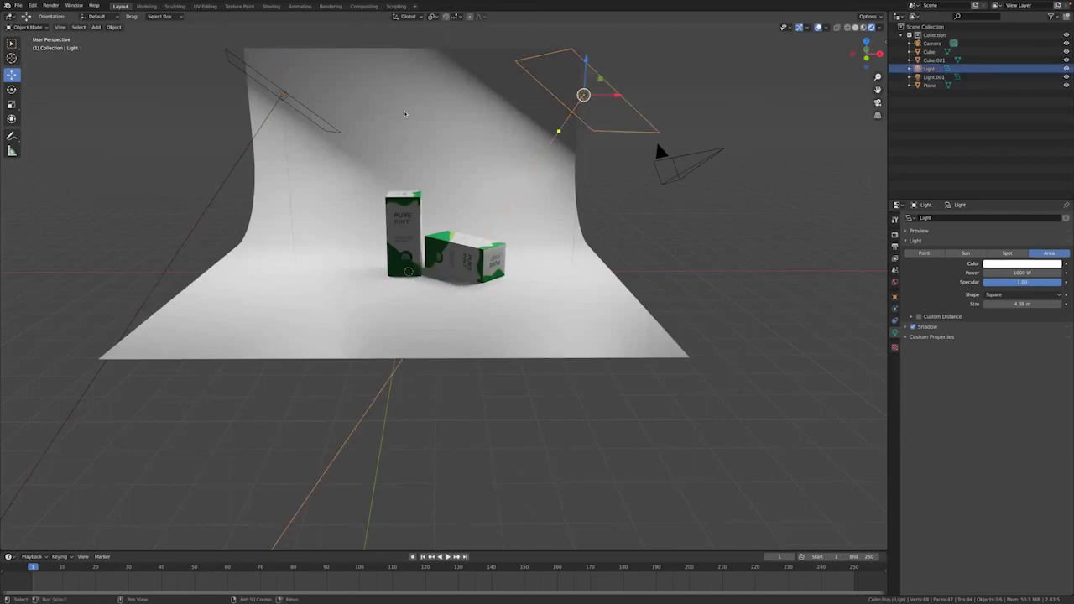
left_click(280, 97, "shift")
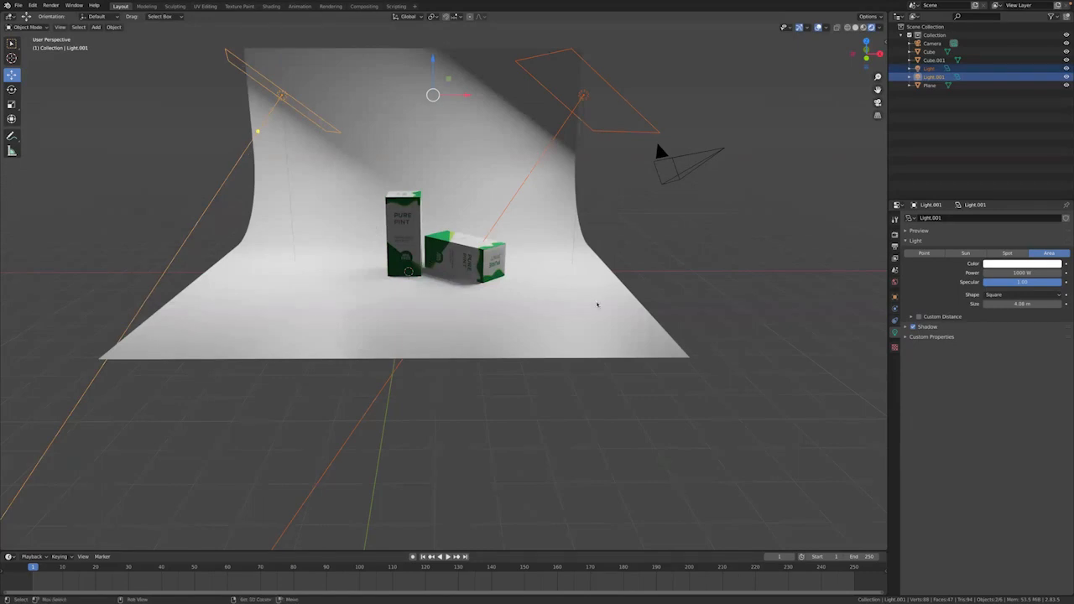
key("shift+t")
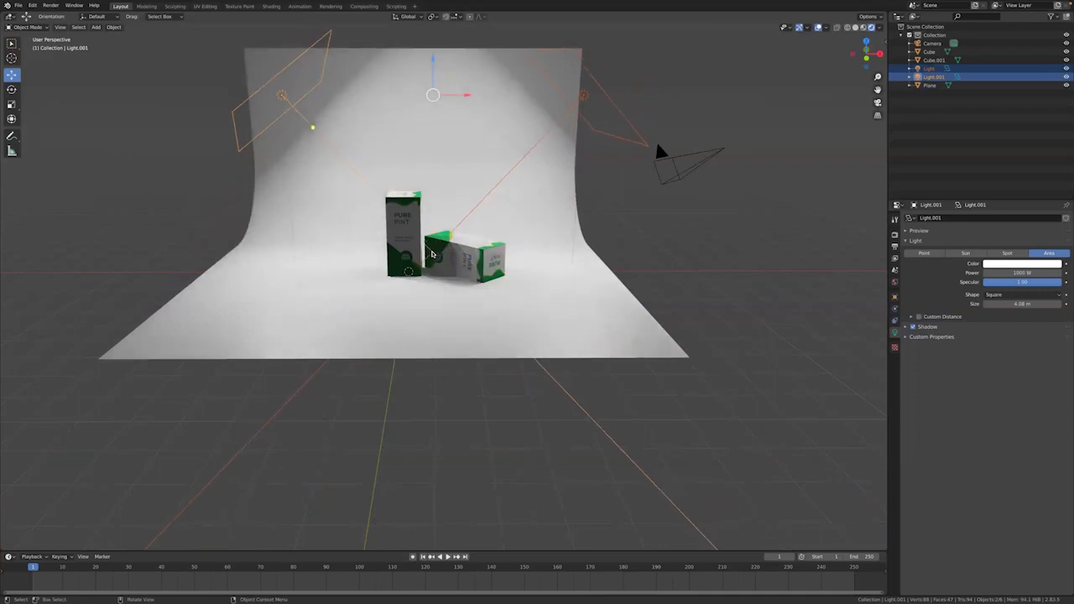
left_click(684, 236)
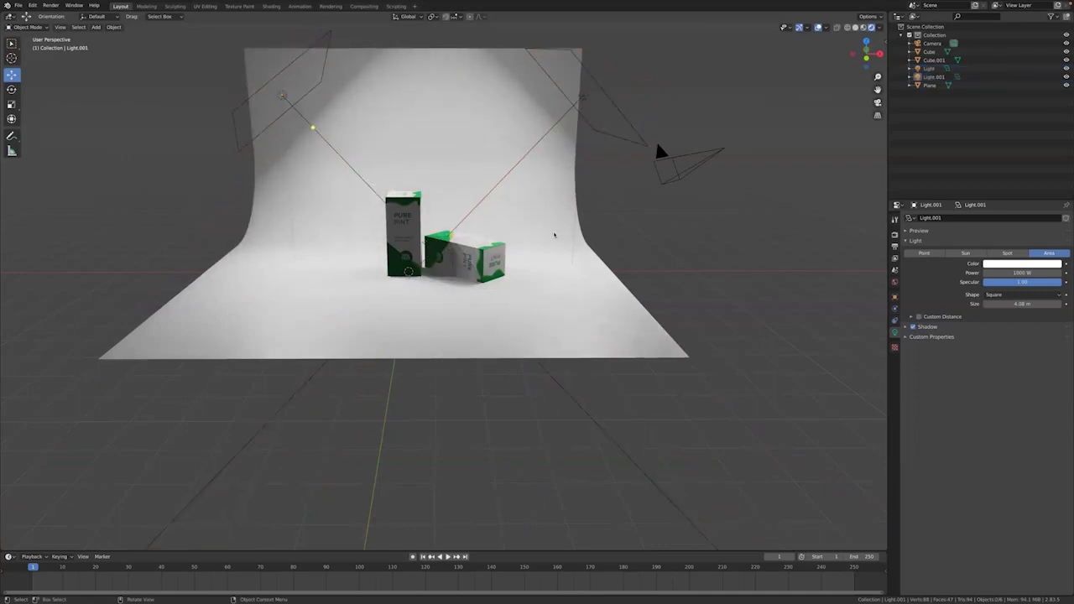
scroll(557, 232, "down", 3)
middle_click_drag(582, 223, 532, 233)
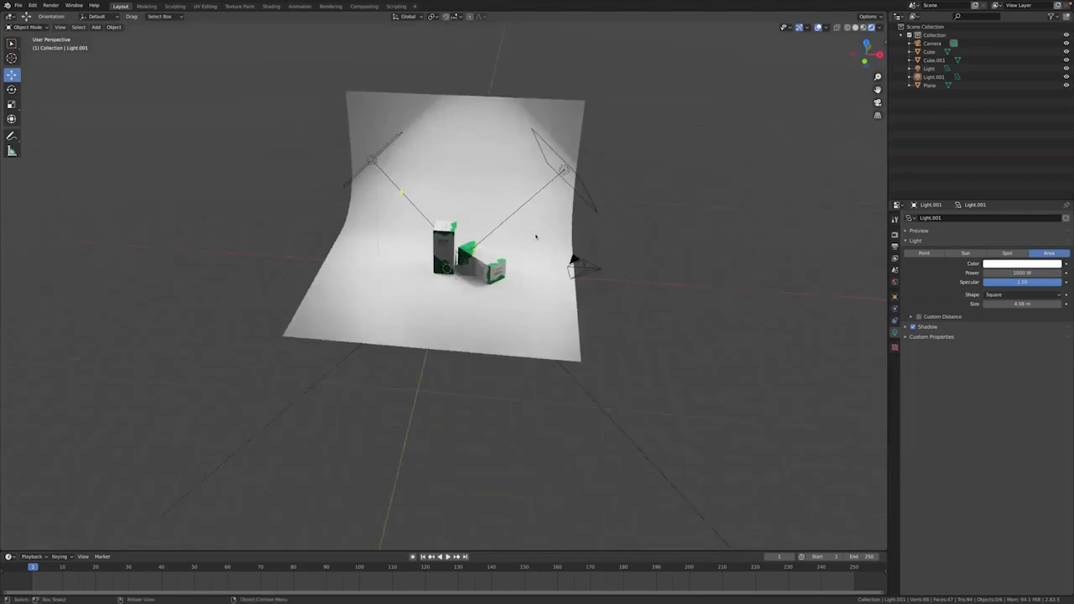
scroll(532, 232, "up", 3)
scroll(529, 236, "down", 3)
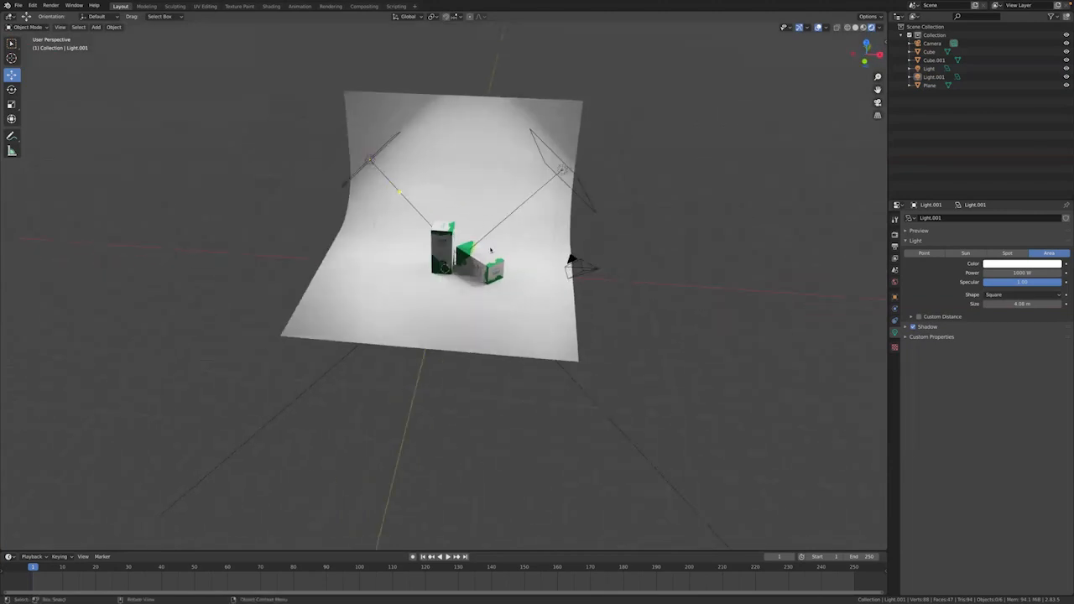
middle_click_drag(696, 202, 640, 205)
left_click(564, 123)
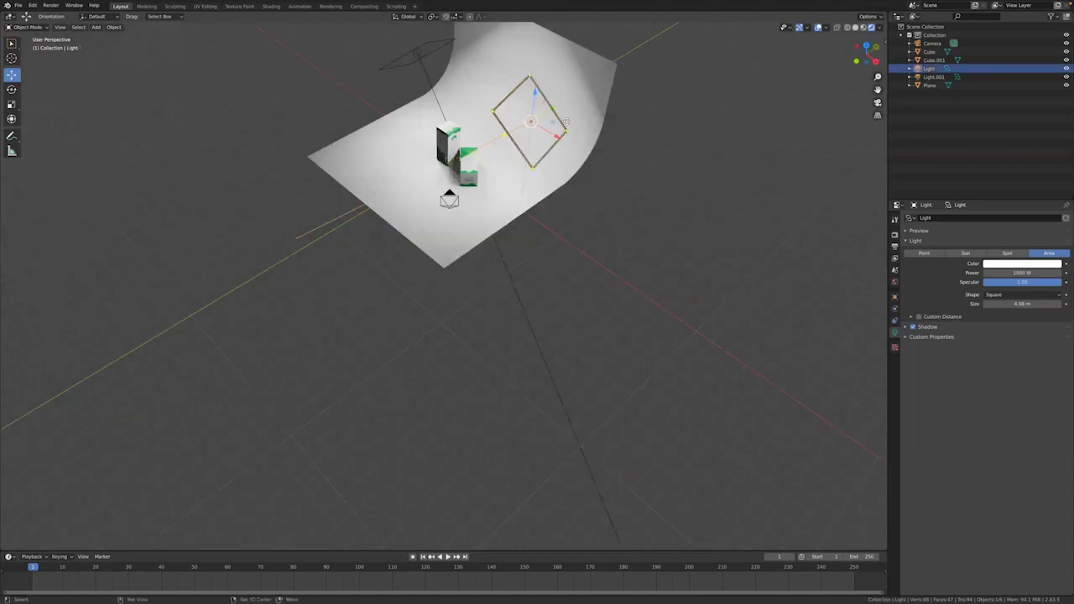
key("shift+d")
key("Escape")
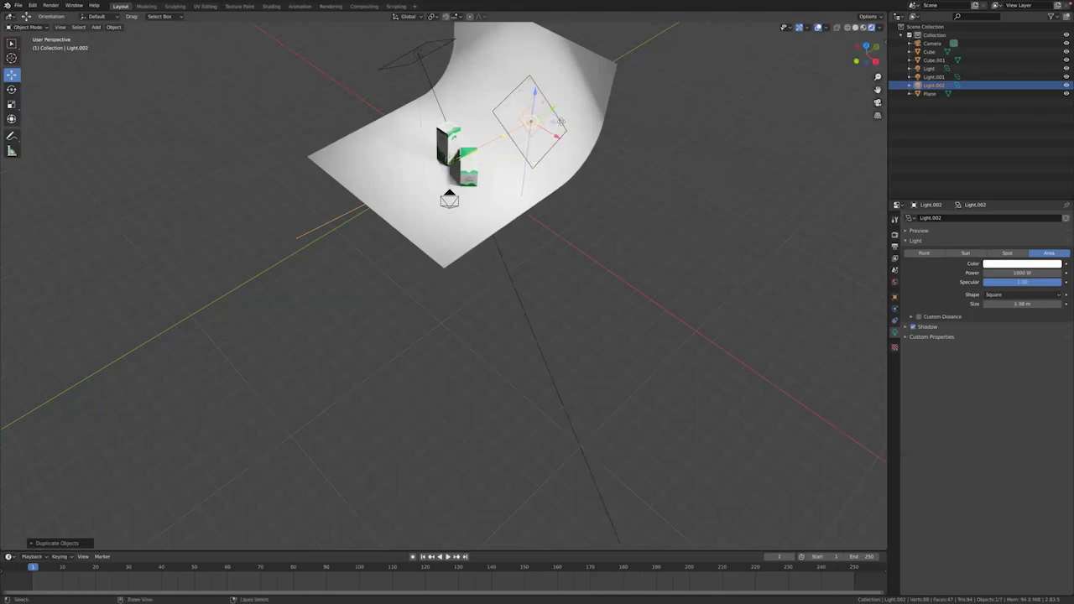
key("ctrl+z")
key("g")
left_click(628, 128)
key("ctrl+z")
Step: Duplicate the selected area light and move the copy along the Y axis to the front of the scene, near the camera
key("shift+d")
key("Escape")
middle_click_drag(693, 160, 548, 128)
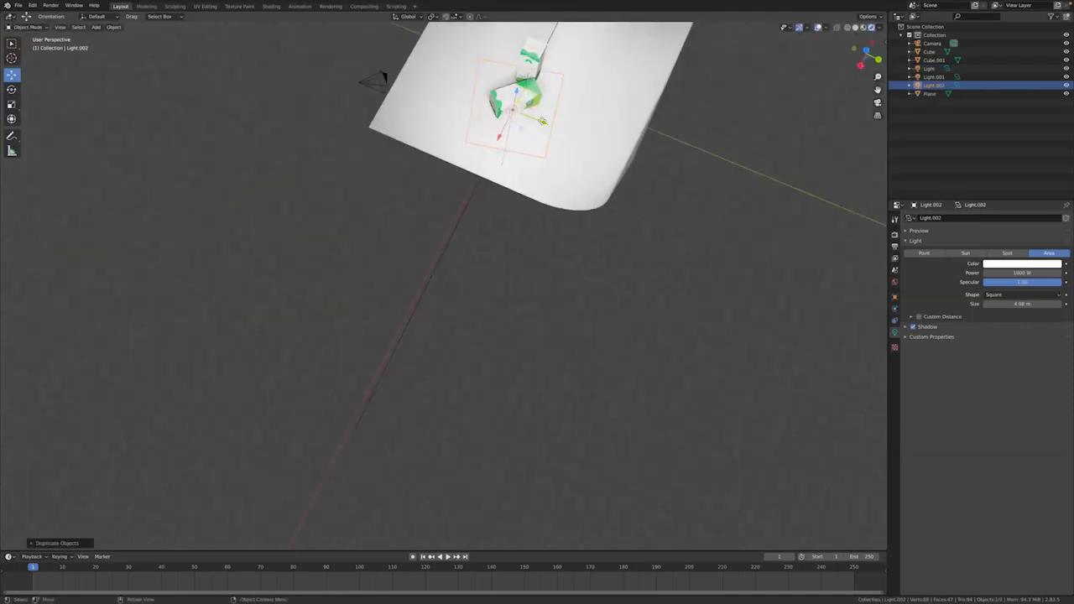
key("g")
key("y")
left_click(448, 109)
middle_click_drag(678, 163, 530, 159)
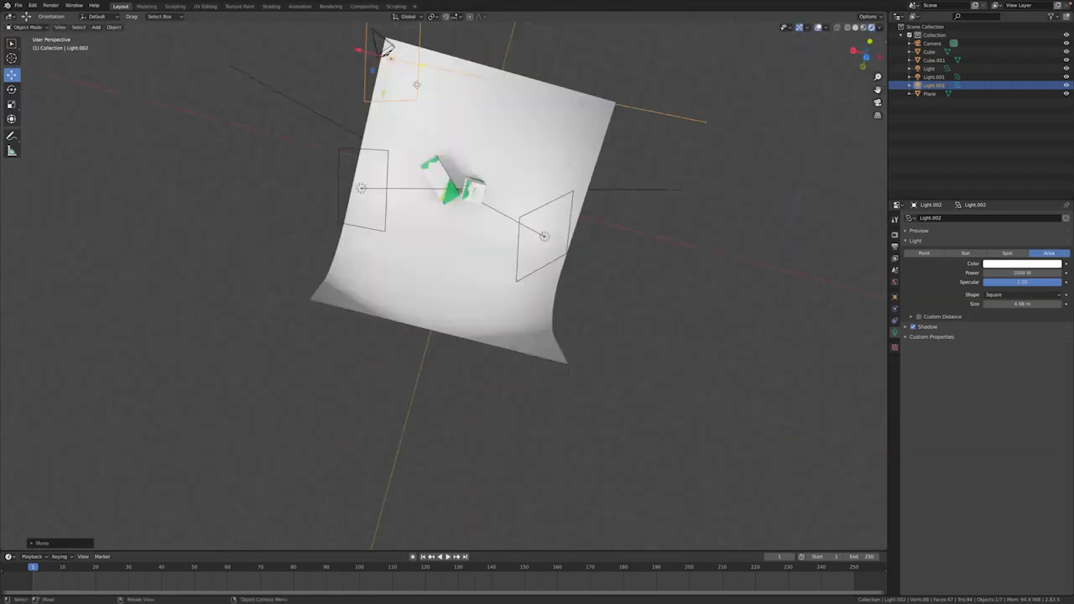
Step: Move the third area light along the X axis to the middle front of the backdrop and aim it at the boxes
left_click_drag(361, 51, 483, 86)
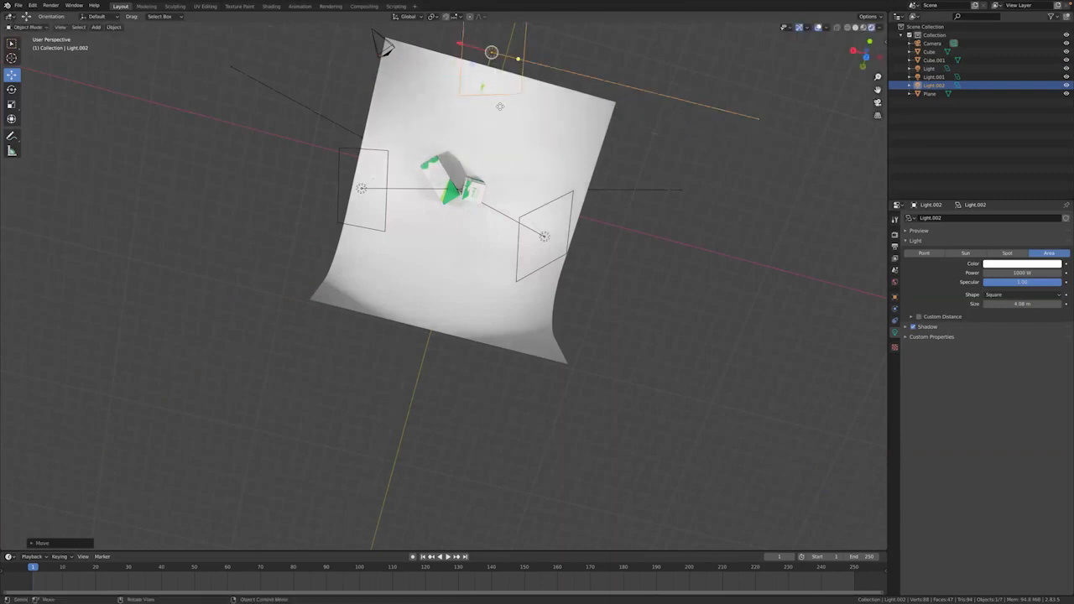
middle_click_drag(426, 273, 523, 199)
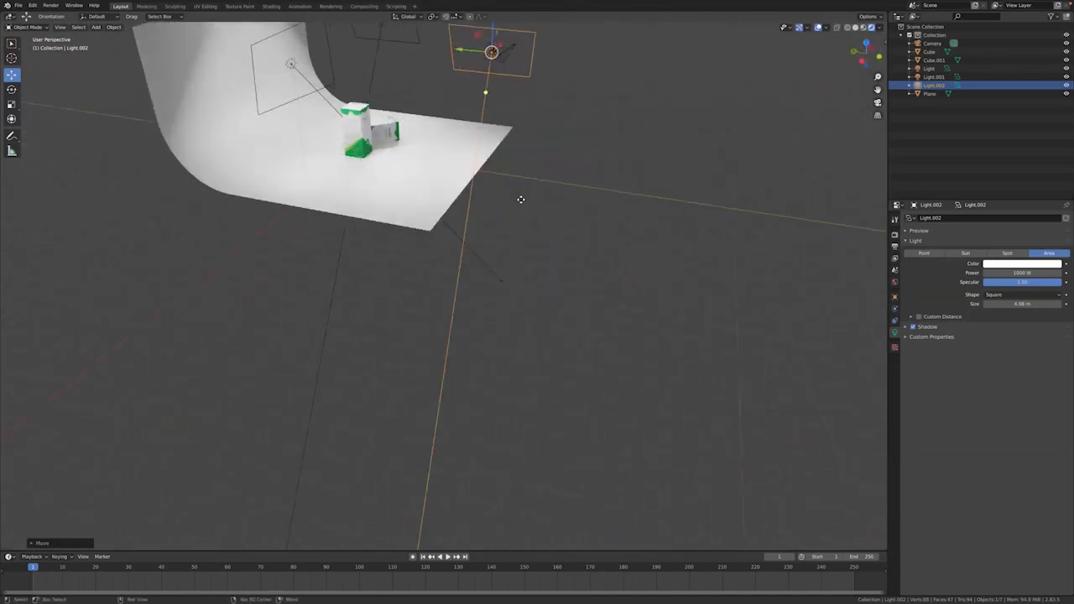
key("shift+t")
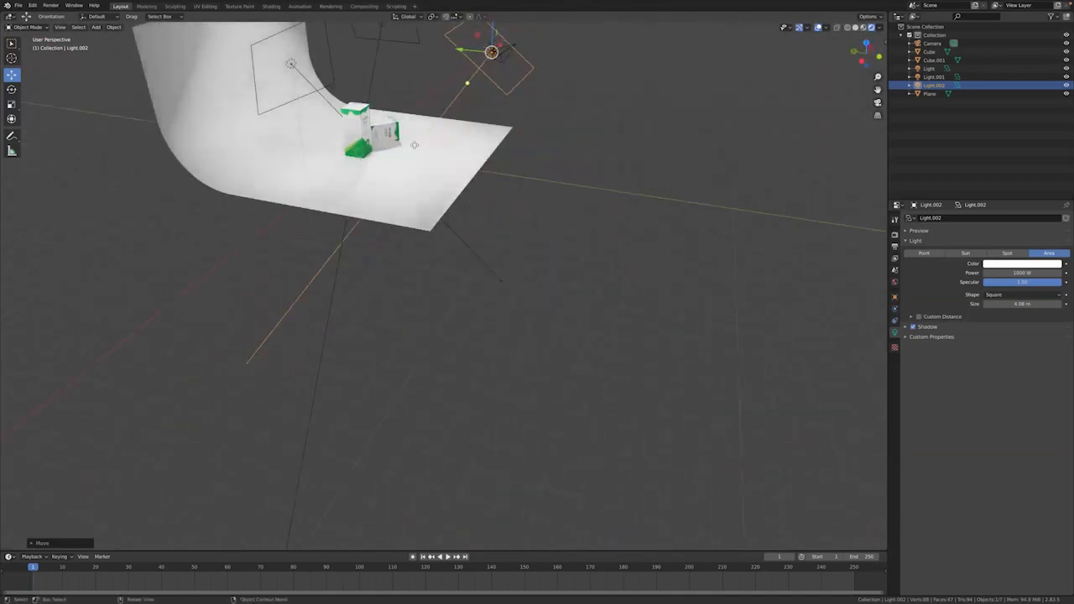
left_click(391, 134)
Step: Lower the front area light along the Z axis and aim it at the product boxes again
middle_click_drag(626, 176, 585, 157)
left_click_drag(558, 93, 552, 125)
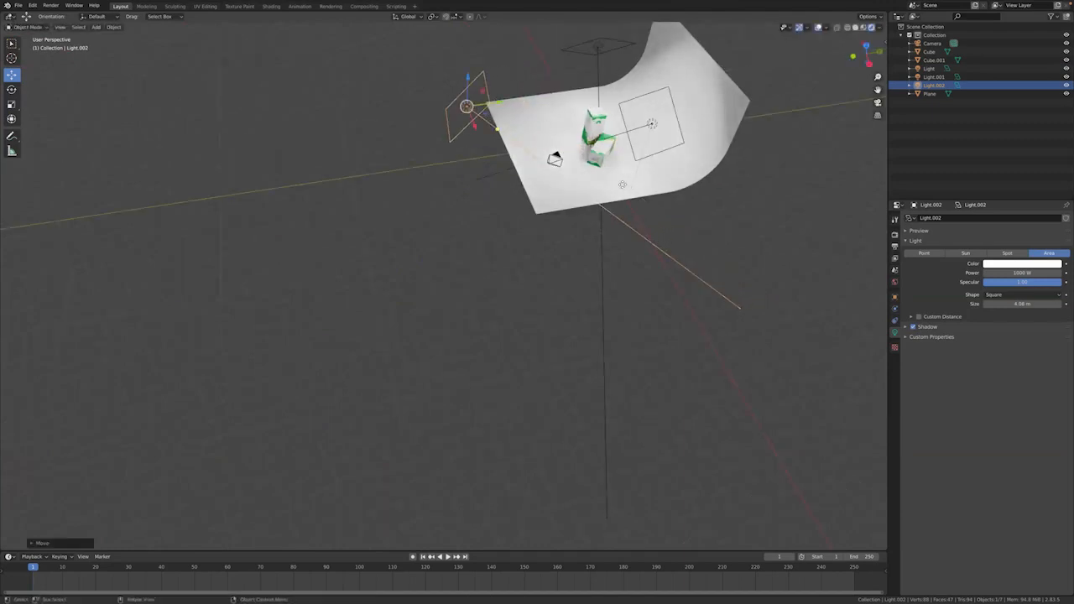
key("shift+t")
left_click(603, 133)
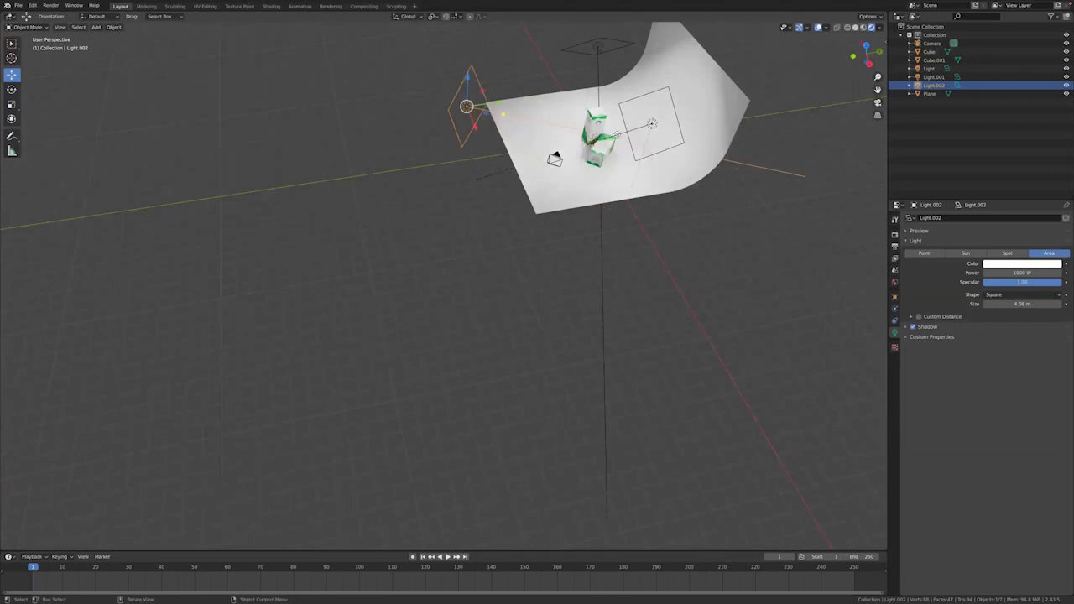
Step: Set the power of the original area light, on the camera's side of the backdrop, to 500 W
middle_click_drag(682, 216, 700, 184)
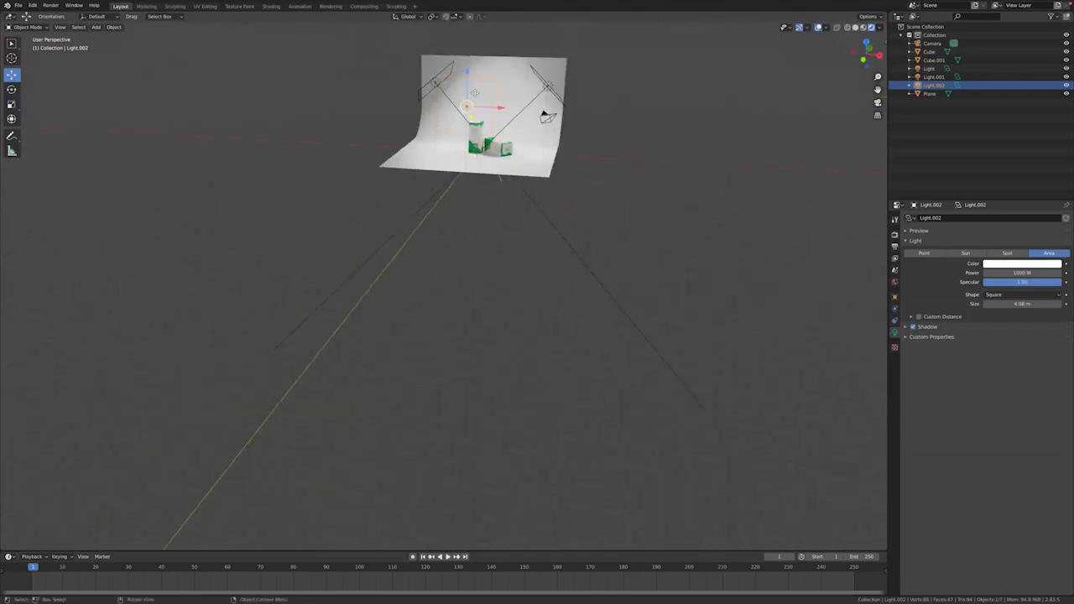
middle_click_drag(627, 190, 525, 268)
scroll(525, 268, "up", 4)
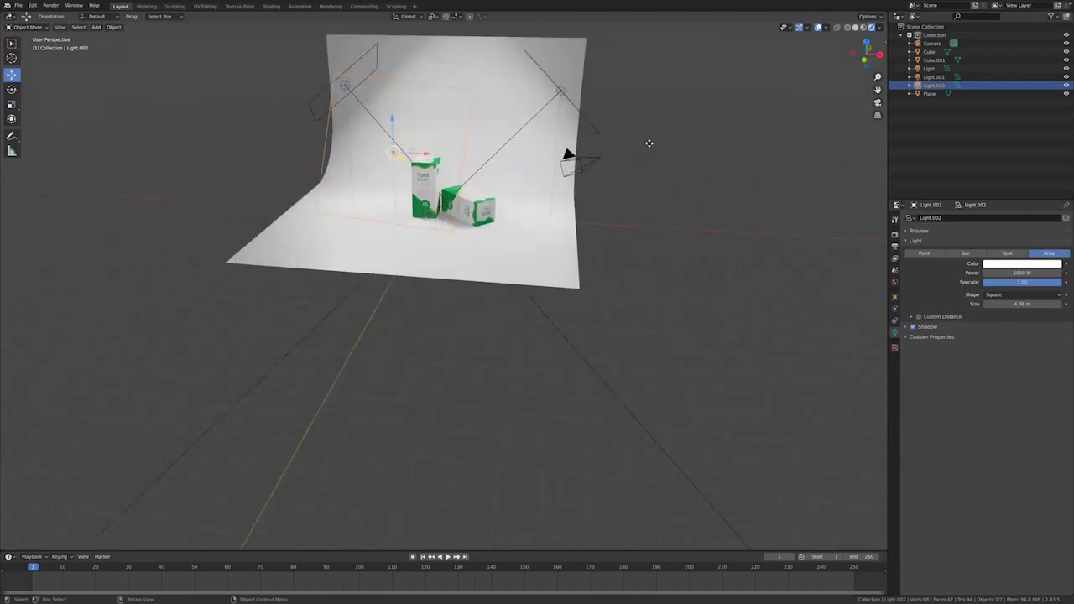
left_click(629, 108)
left_click(560, 90)
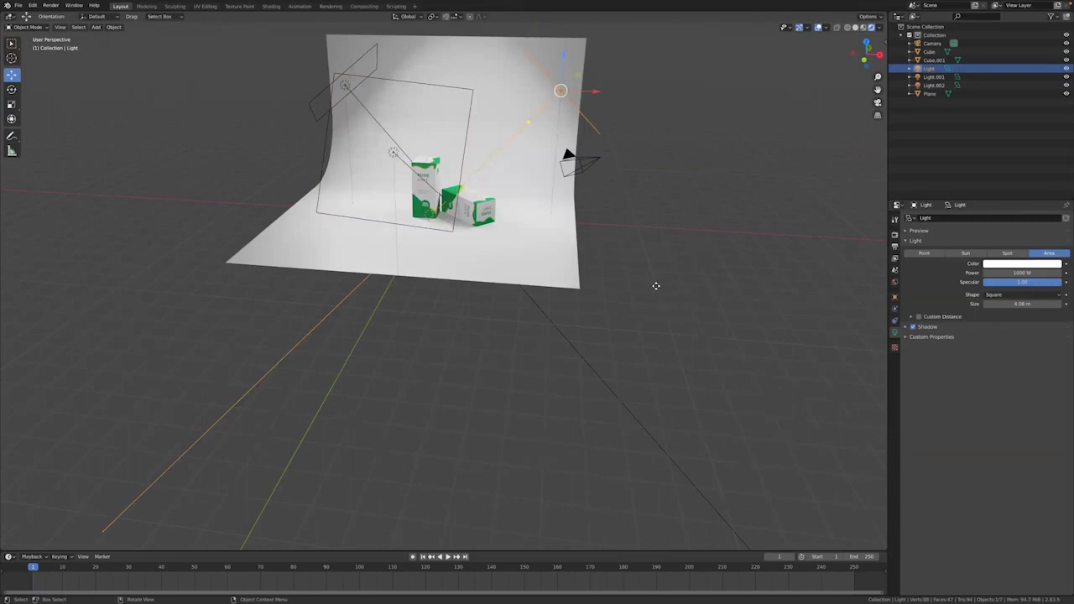
left_click(1017, 277)
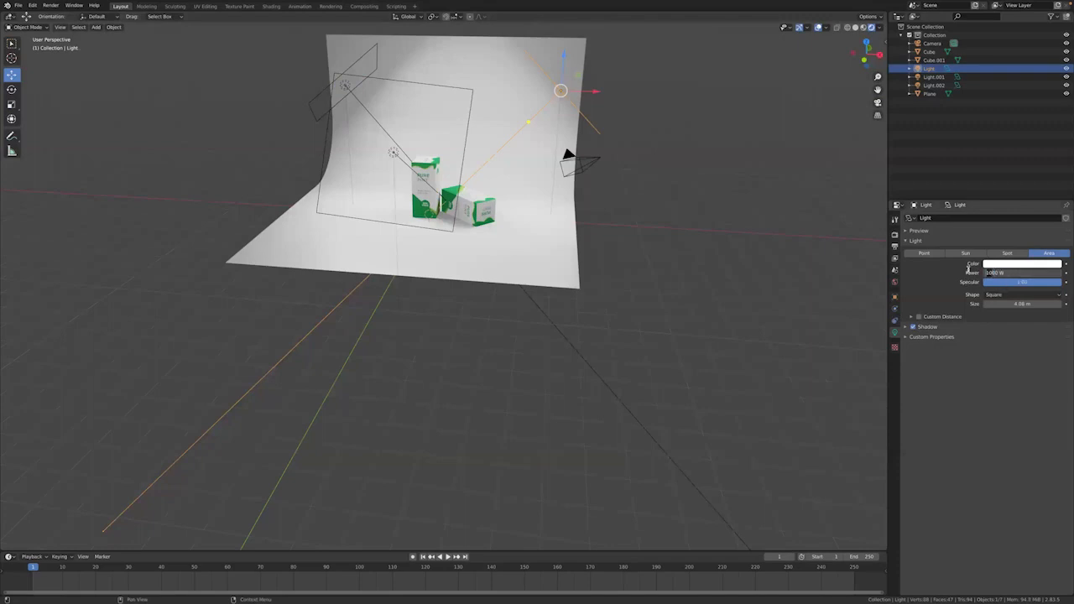
type("500")
key("Return")
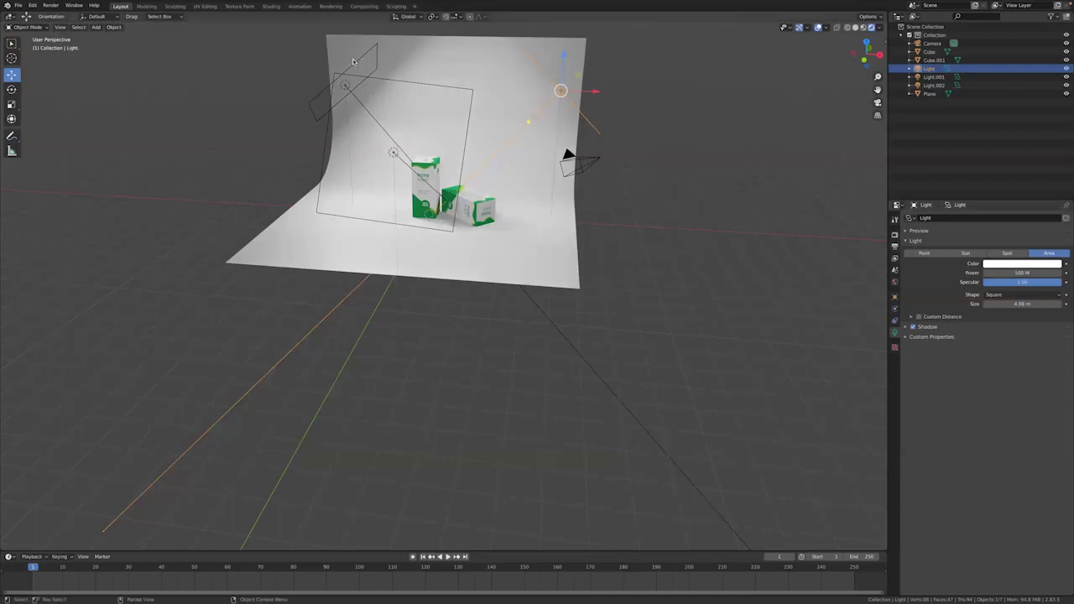
Step: Set the power of the area light on the opposite side of the backdrop to 200 W
left_click(355, 62)
left_click(1009, 272)
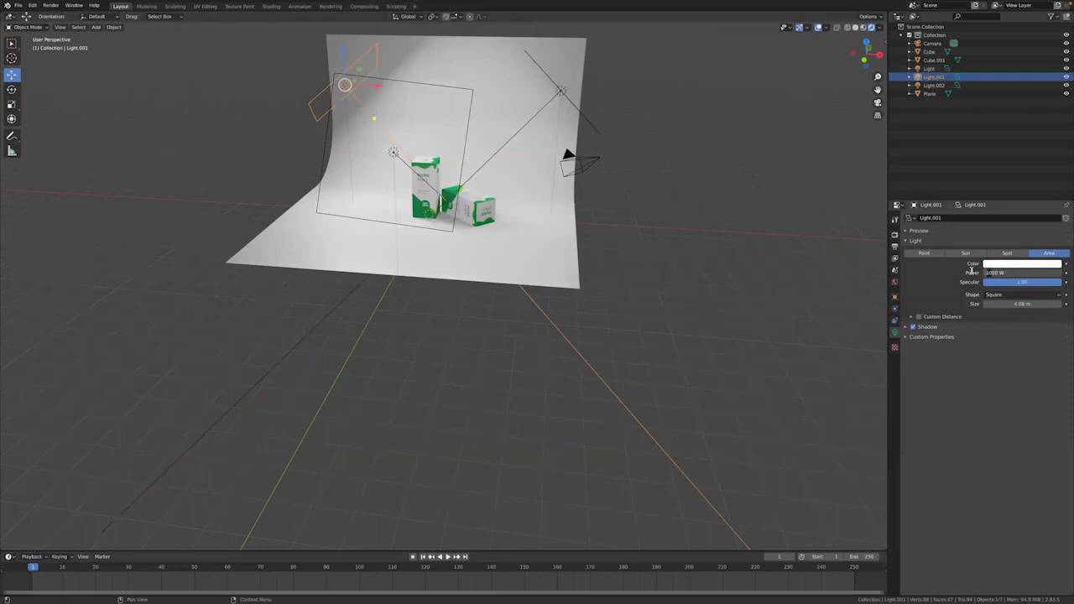
type("200")
key("Return")
left_click(726, 324)
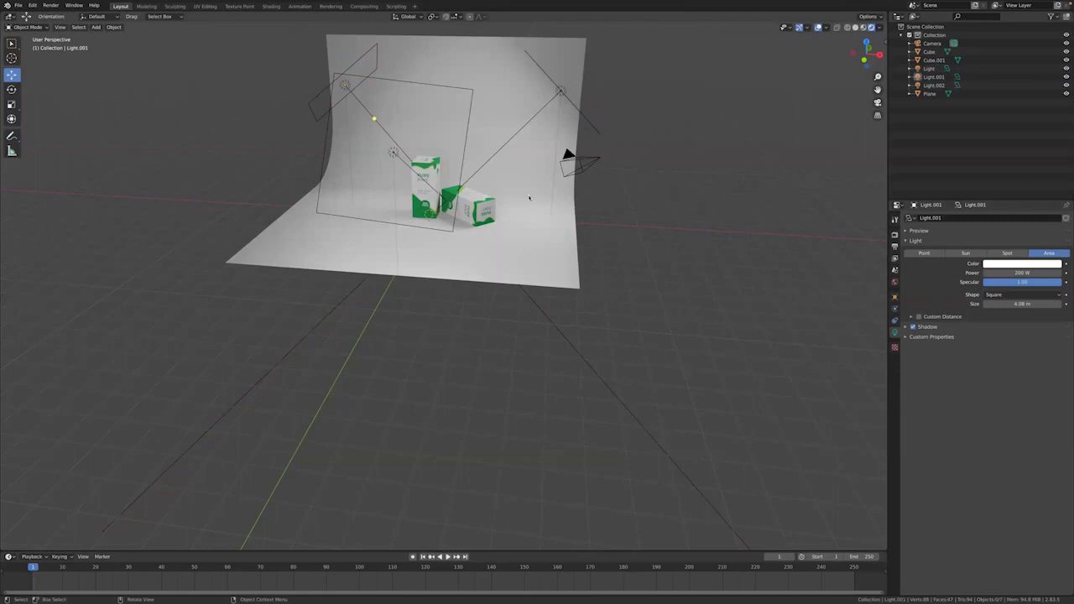
Step: Change the color of the 500 W area light from white to a light cyan
left_click(562, 92)
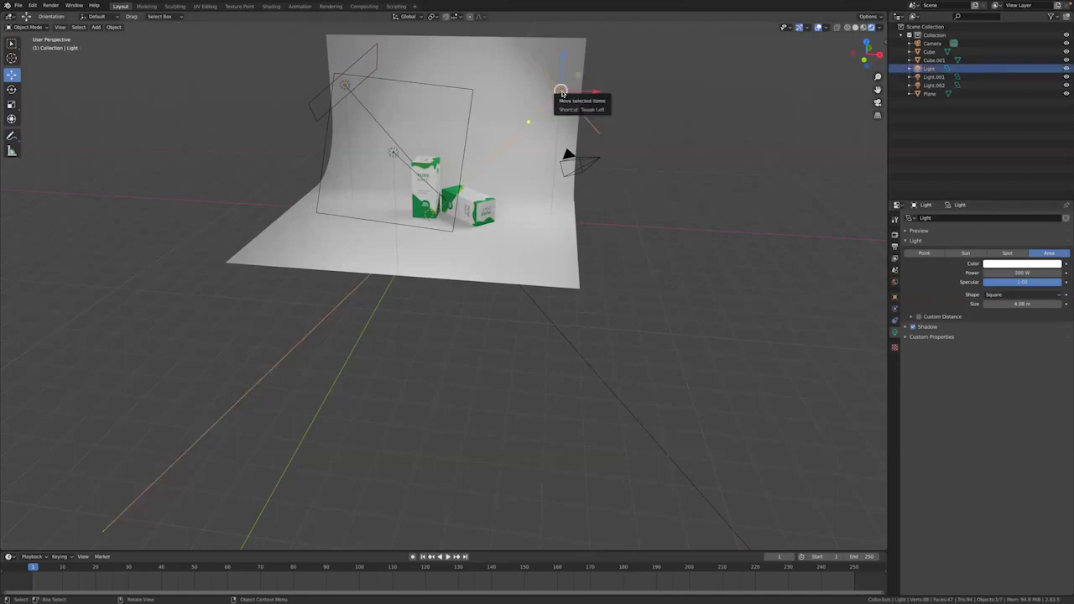
left_click(359, 61)
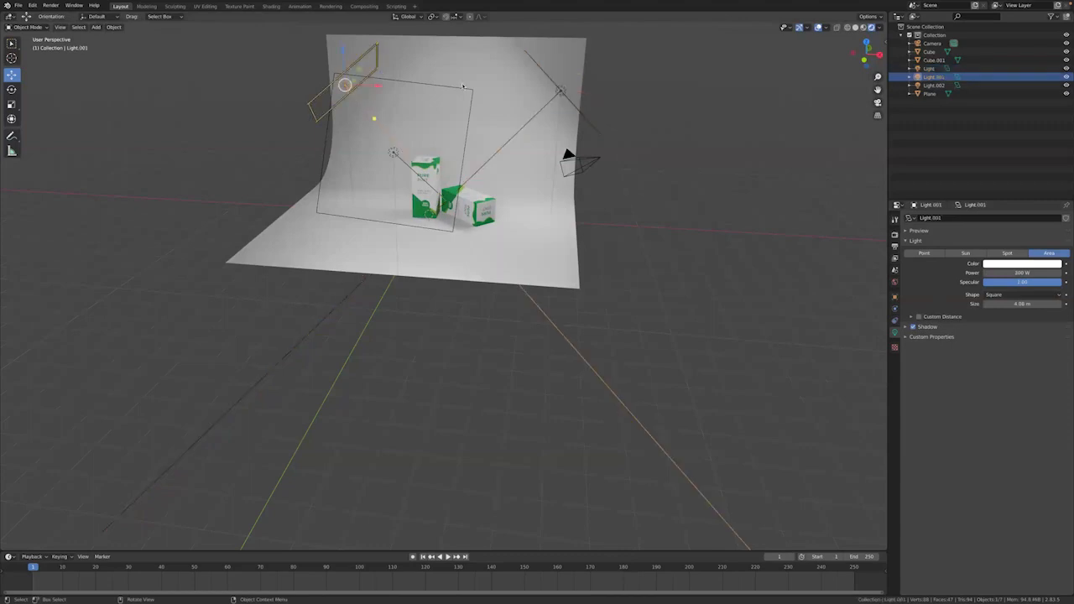
left_click(559, 91)
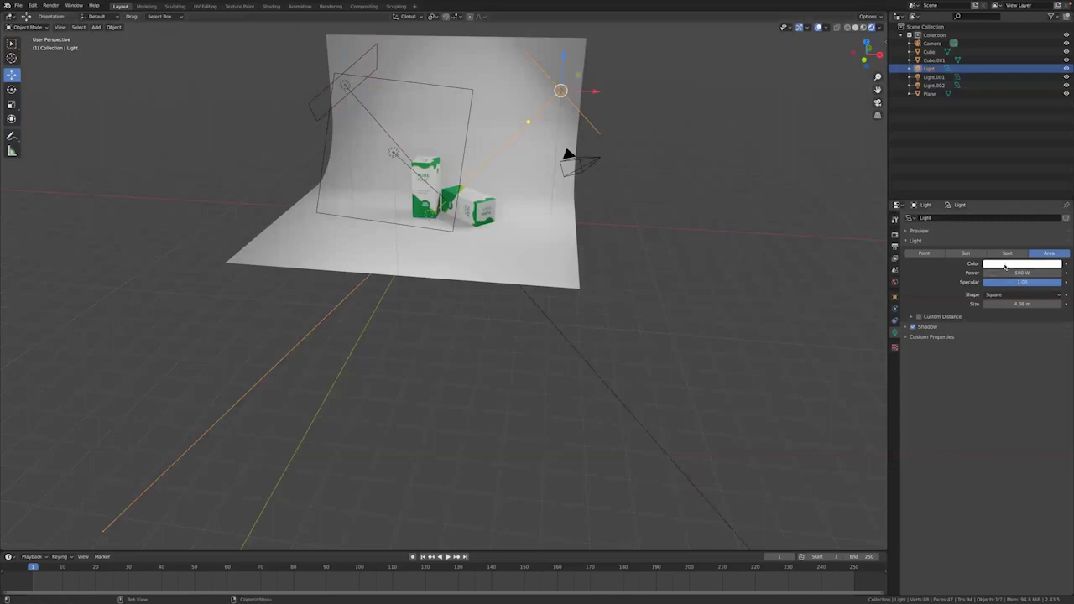
left_click(1005, 264)
left_click(1011, 188)
left_click_drag(1005, 188, 1017, 166)
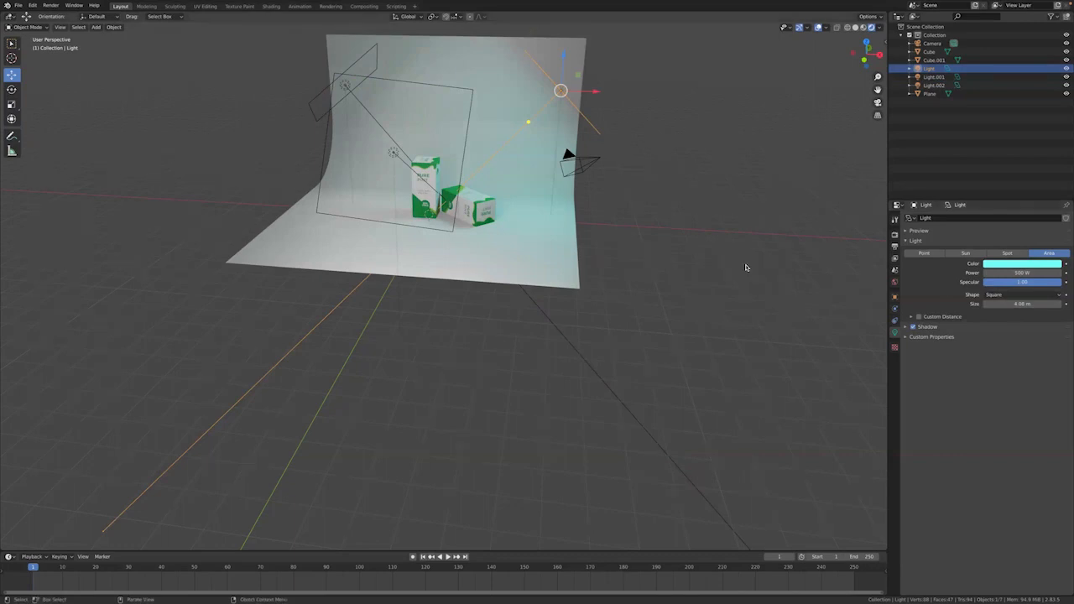
Step: Through the camera view, scale the backdrop plane up along the X axis until it fills the camera frame
middle_click_drag(422, 264, 540, 270)
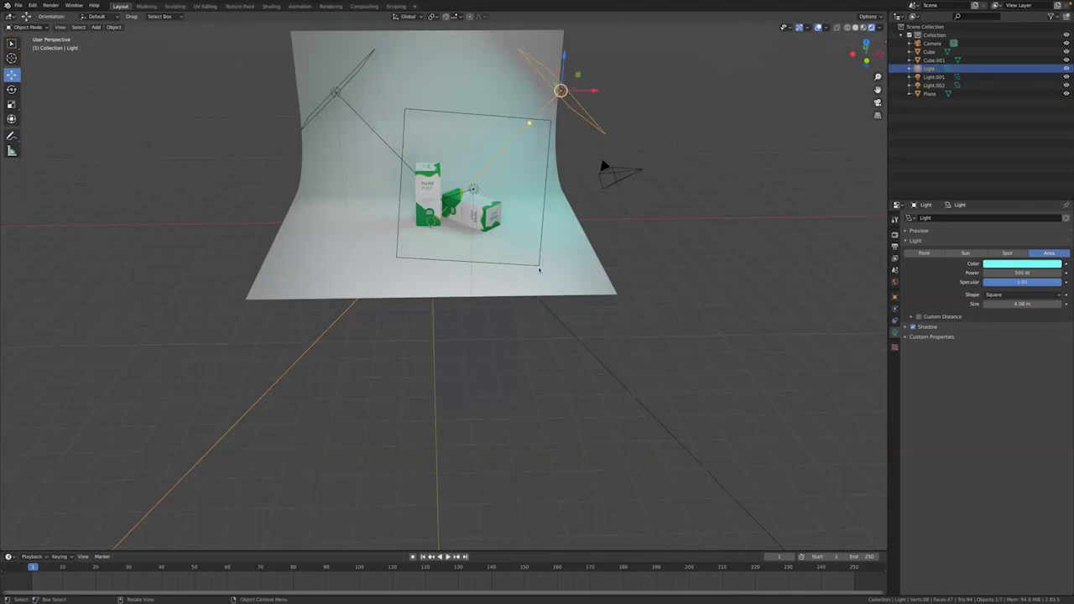
middle_click_drag(619, 260, 490, 230)
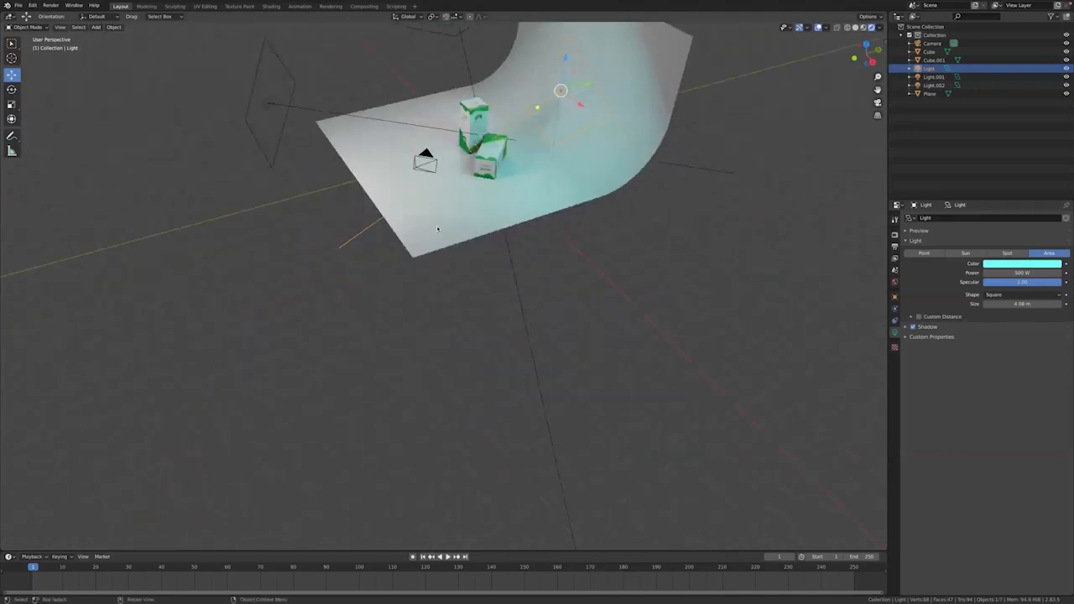
middle_click_drag(385, 261, 445, 234)
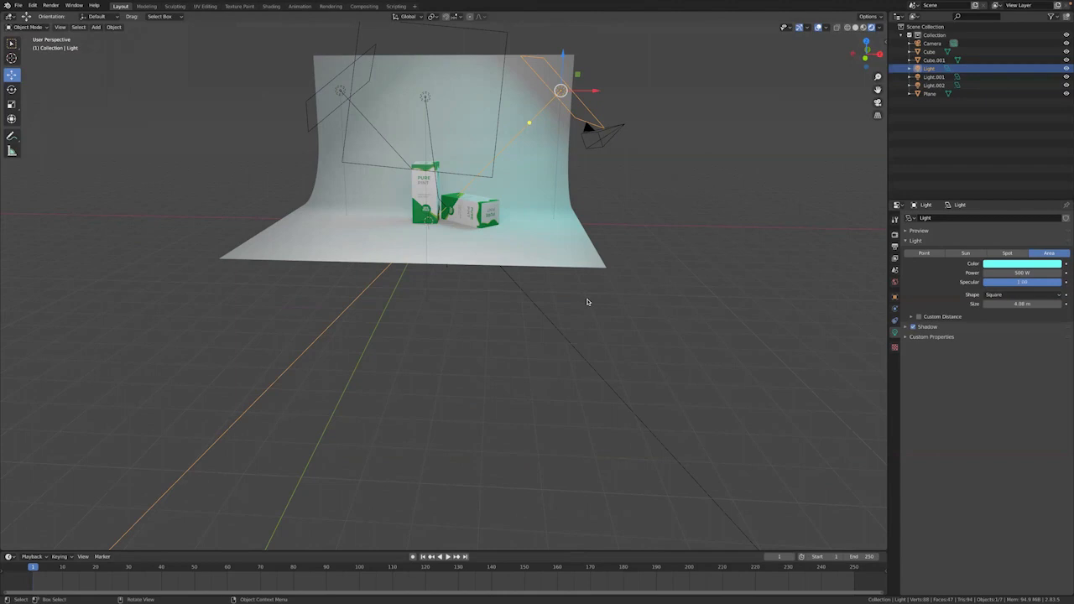
key("KP_0")
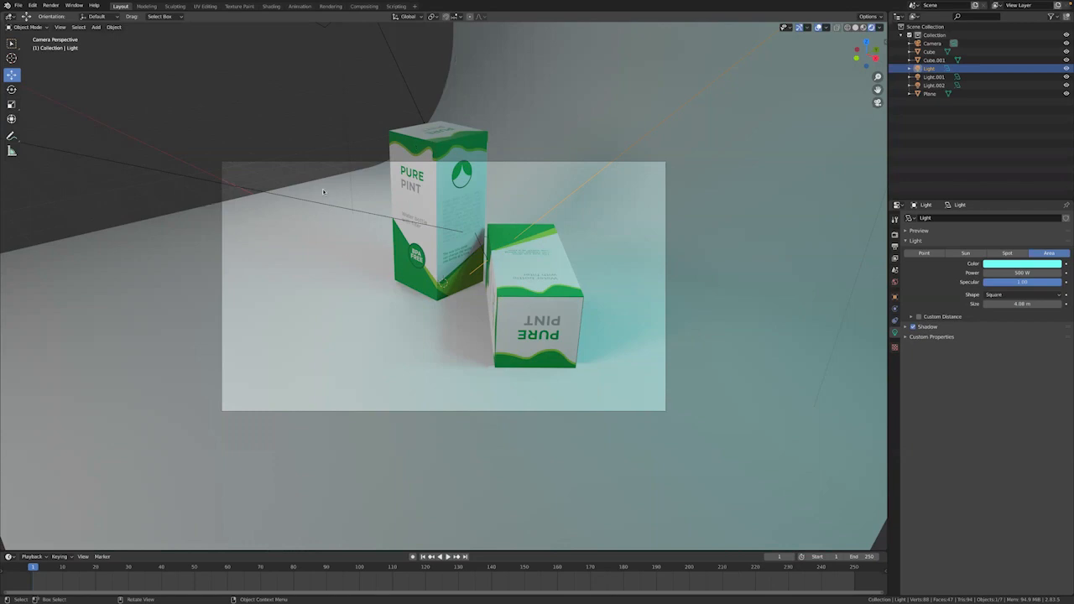
left_click(298, 111)
left_click(199, 235)
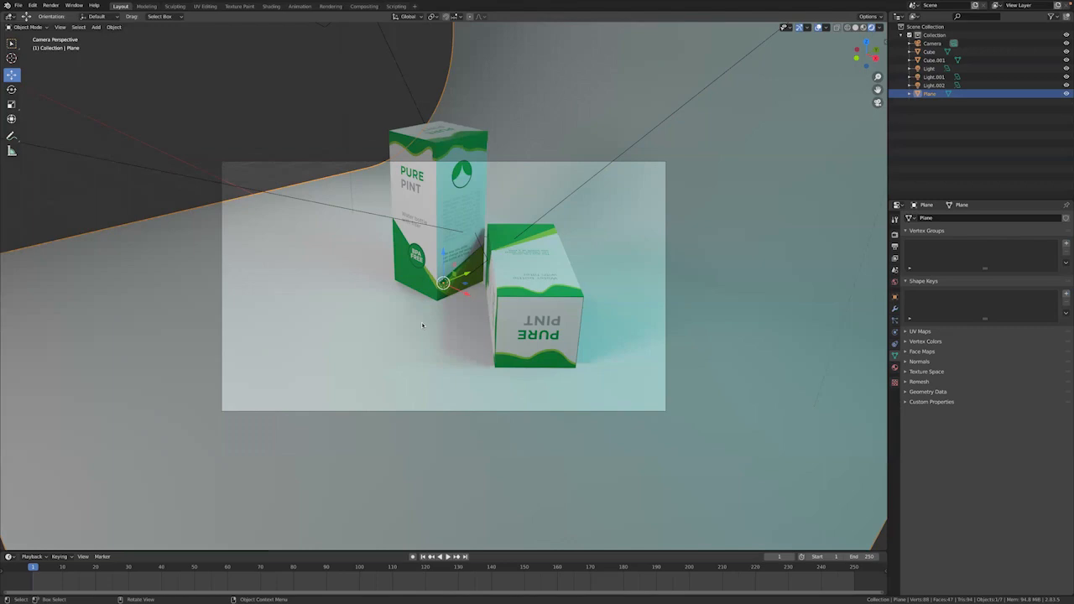
key("s")
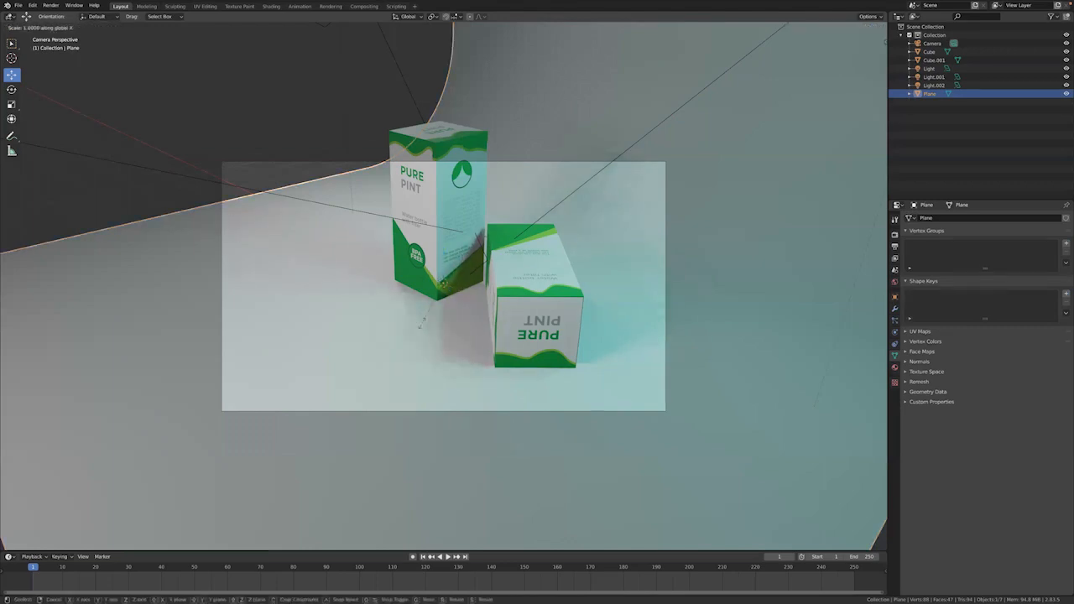
key("x")
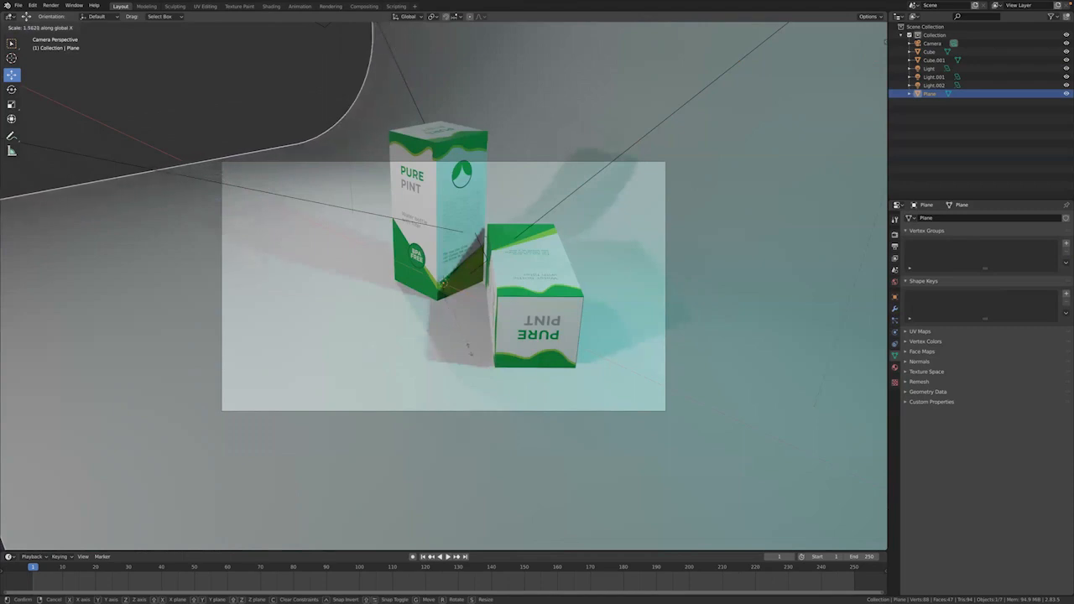
left_click(228, 99)
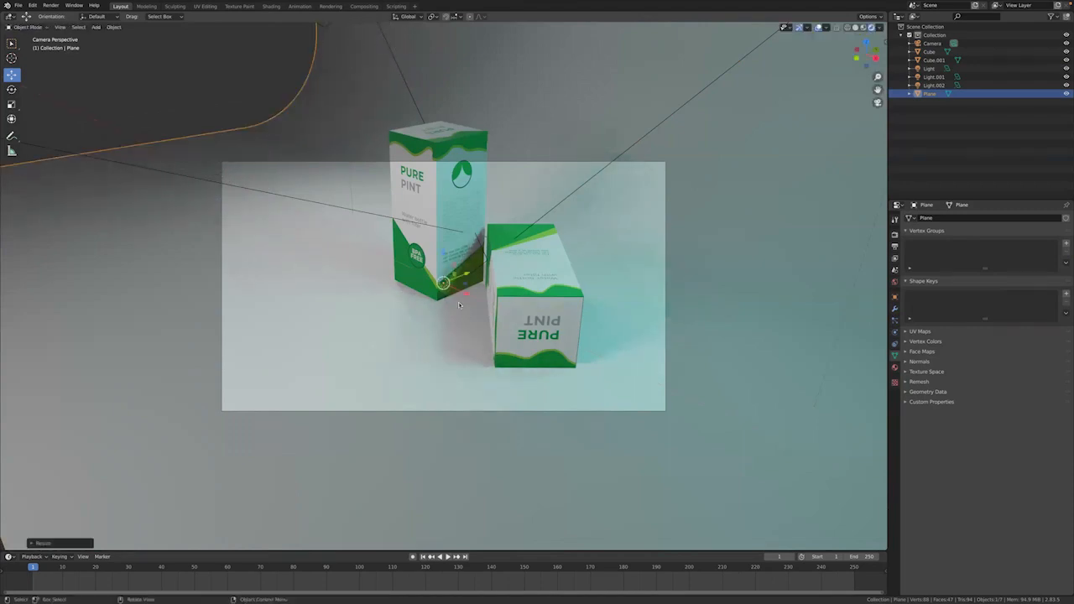
left_click(232, 110)
Step: Lock the camera to the view so that navigating in camera view moves the camera itself
mouse_move(455, 317)
middle_mouse_down()
mouse_move(474, 307)
mouse_move(436, 307)
mouse_move(474, 316)
middle_mouse_up()
key("KP_0")
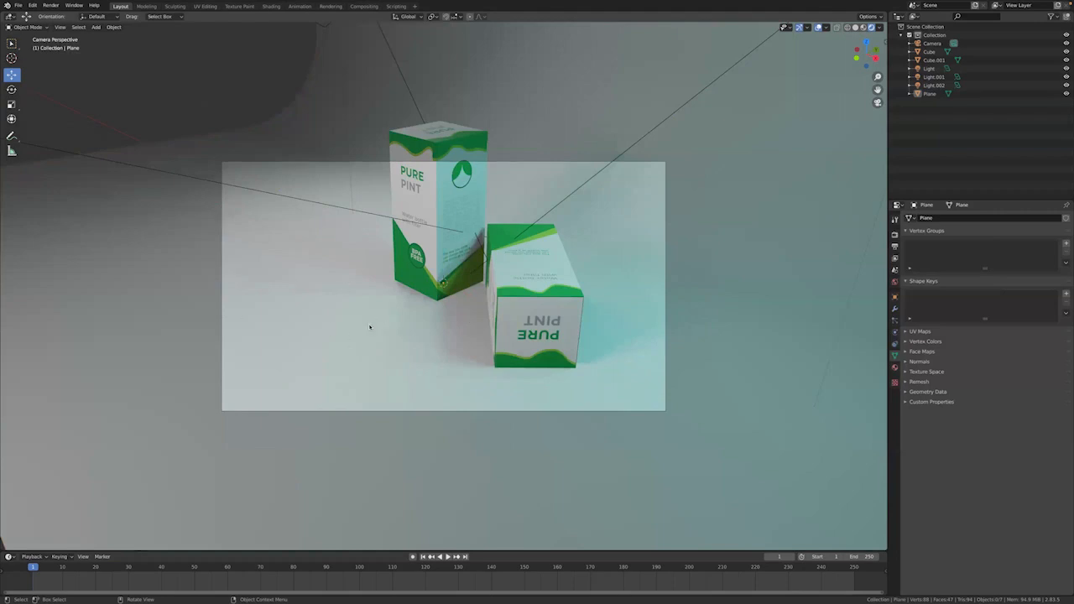
middle_click_drag(348, 315, 373, 307)
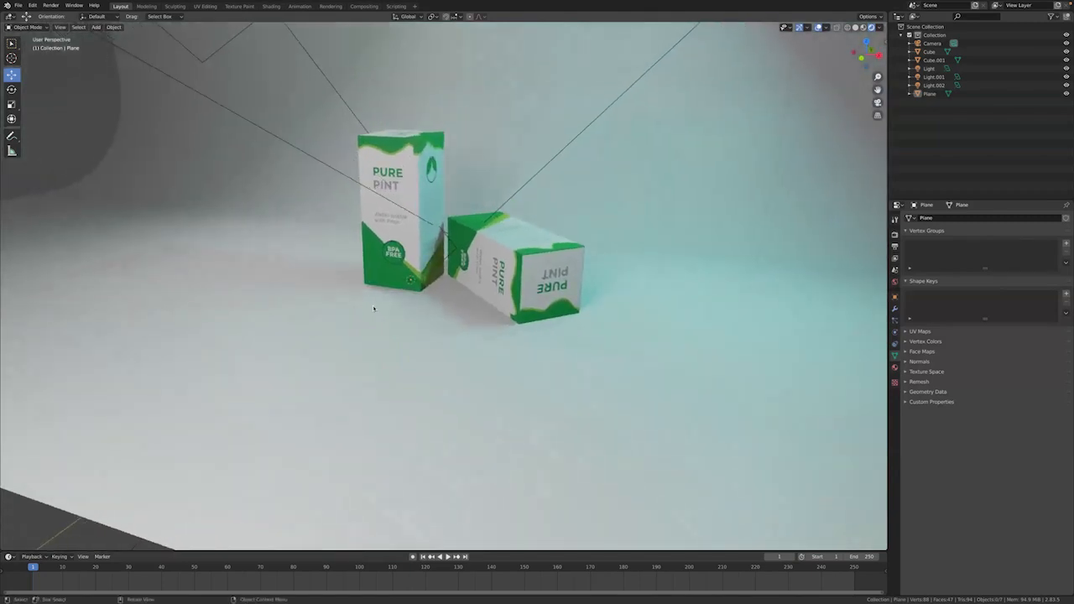
key("KP_0")
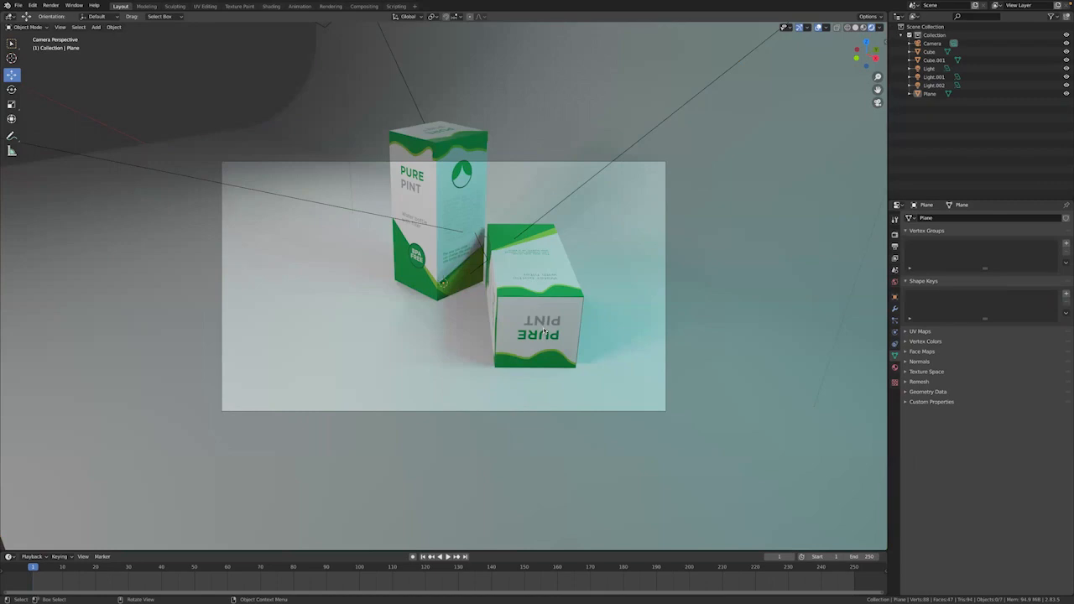
key("n")
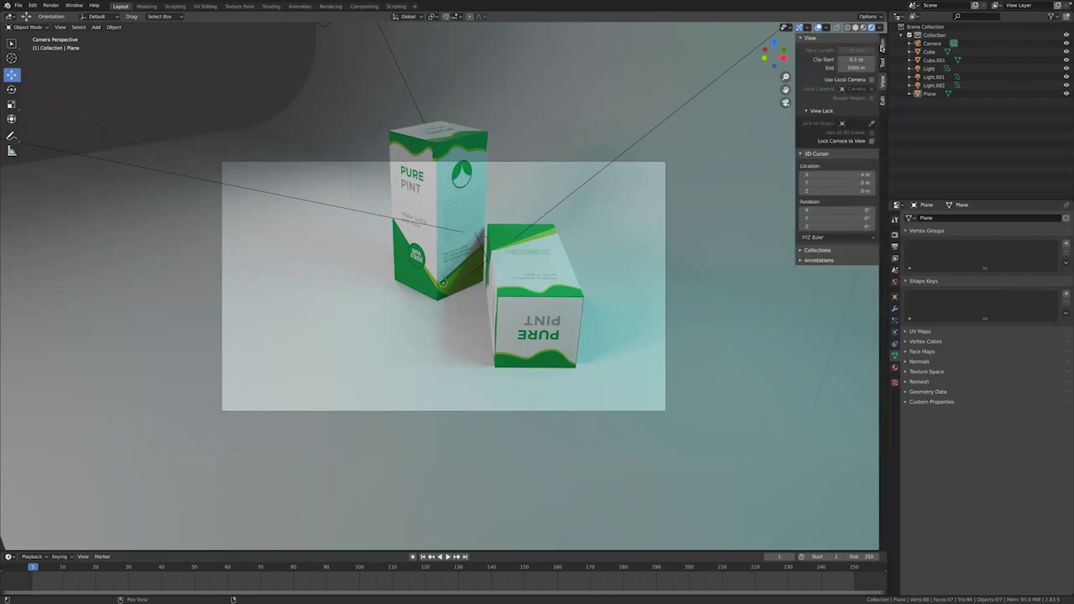
left_click(885, 61)
left_click(886, 79)
left_click(884, 94)
left_click(884, 84)
left_click(871, 141)
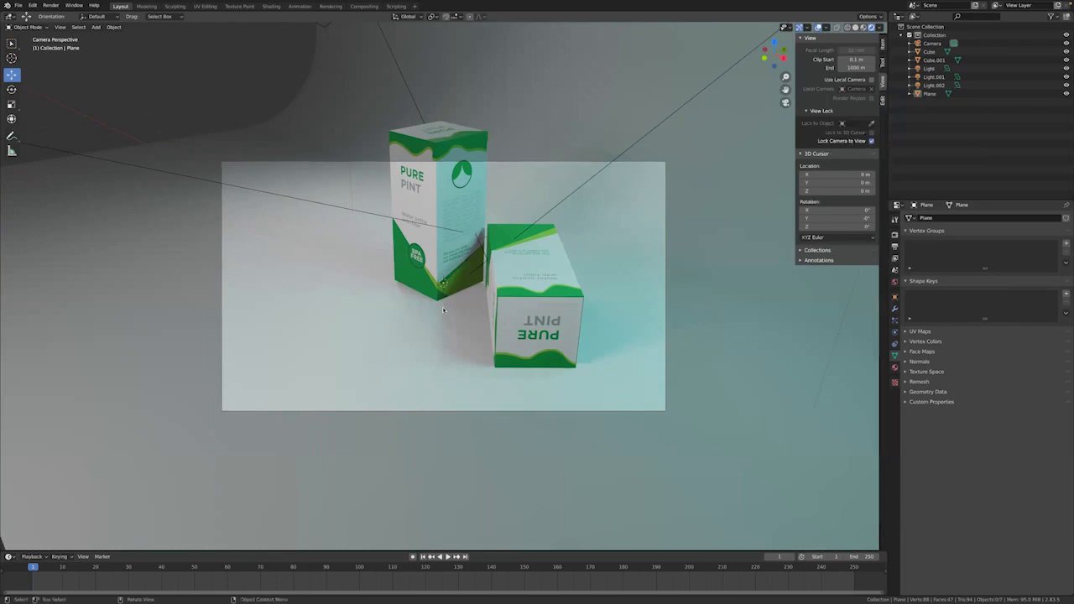
Step: Reframe the camera shot at a slightly lower, more distant angle with both boxes inside the frame
middle_click_drag(425, 315, 443, 343)
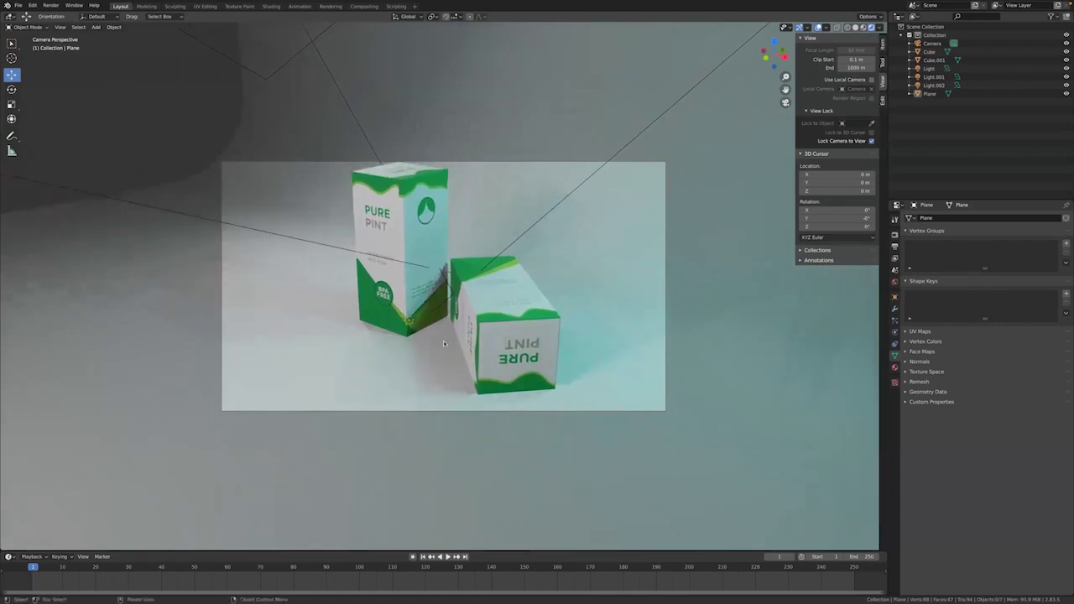
scroll(443, 343, "down", 2)
scroll(443, 344, "up", 1)
scroll(443, 343, "up", 1)
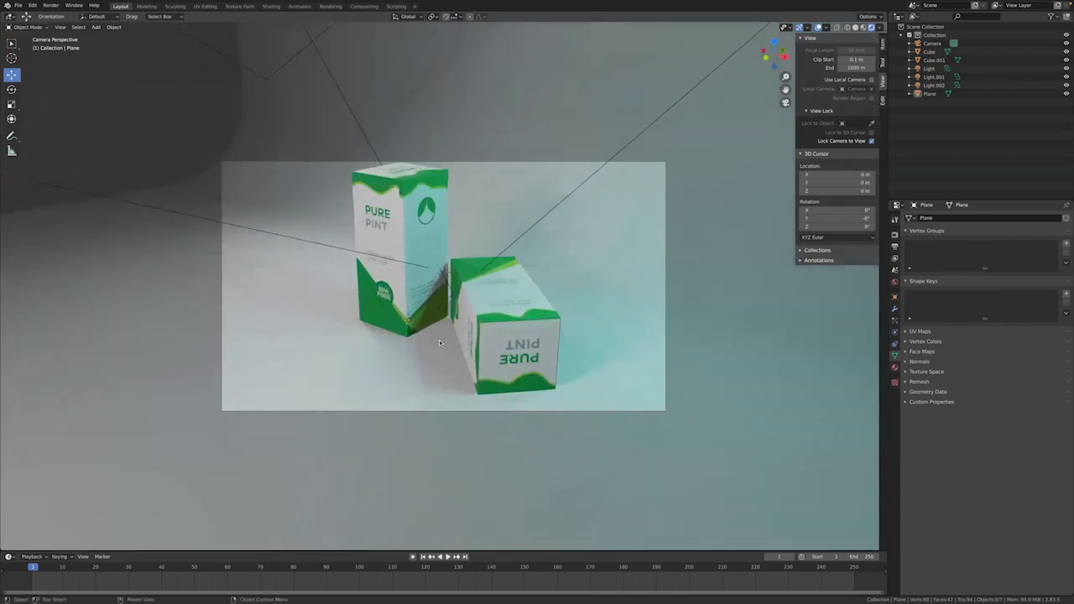
scroll(418, 343, "down", 1)
middle_click_drag(419, 343, 426, 344, "shift")
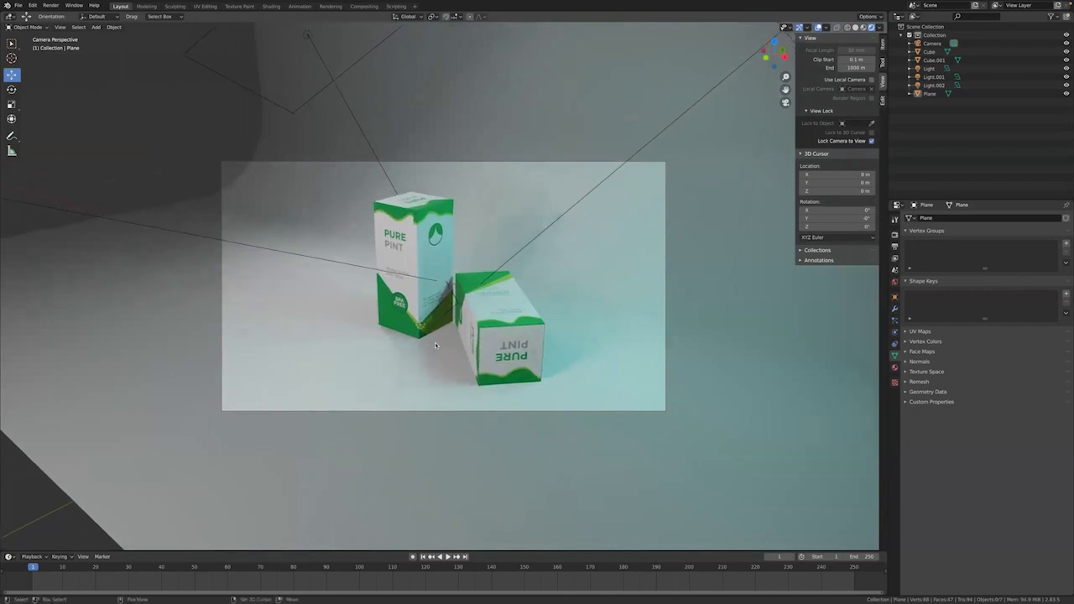
scroll(436, 345, "up", 1)
scroll(435, 345, "down", 1)
scroll(428, 344, "up", 1)
scroll(419, 343, "down", 1)
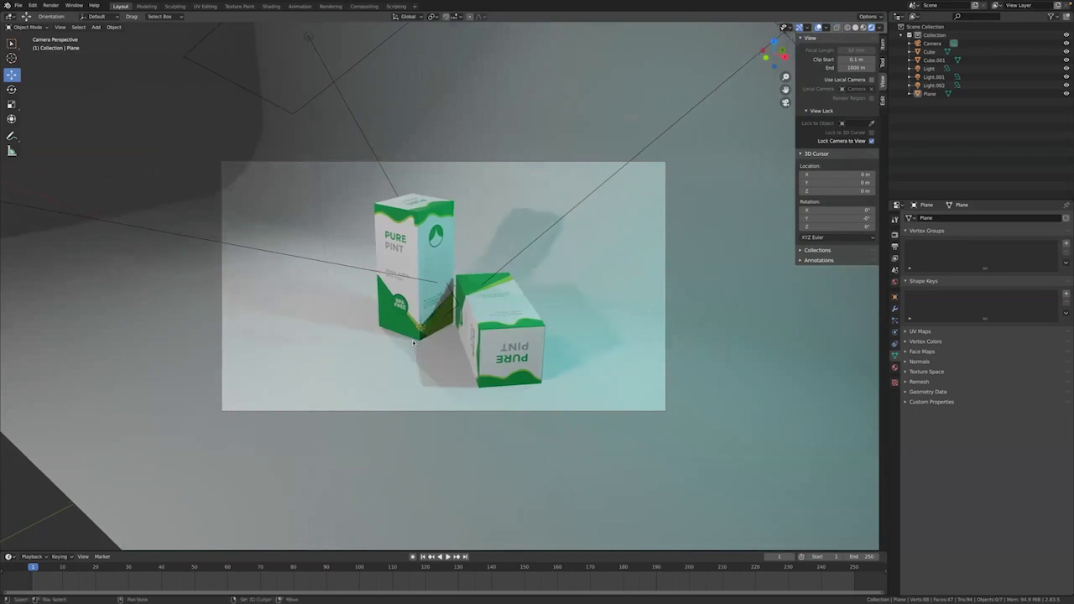
Step: Scale the backdrop plane up further along the X axis so its edge clears the camera frame
left_click(287, 142)
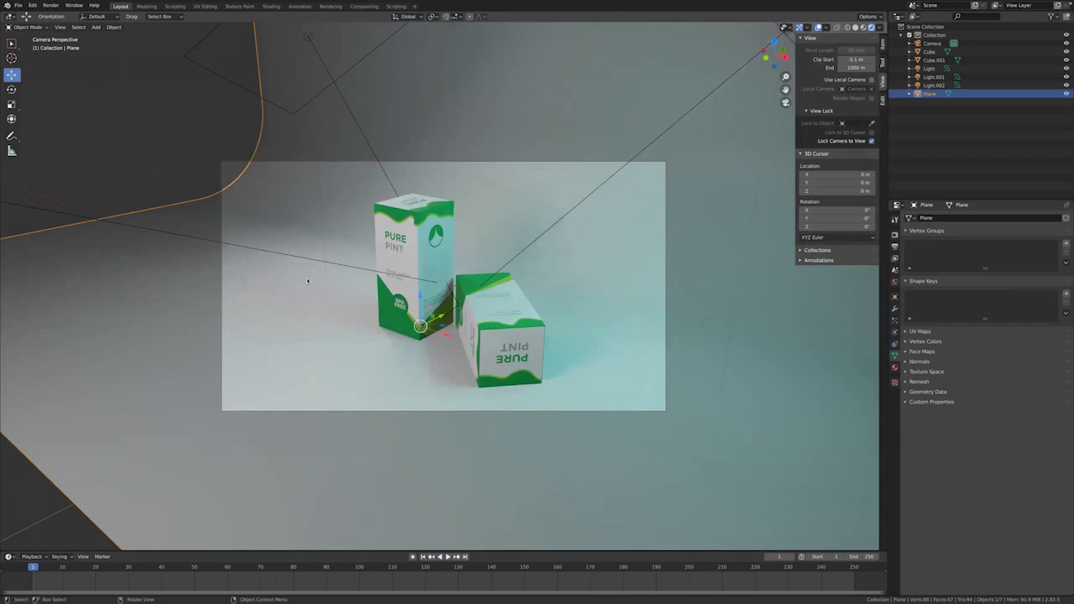
key("s")
key("x")
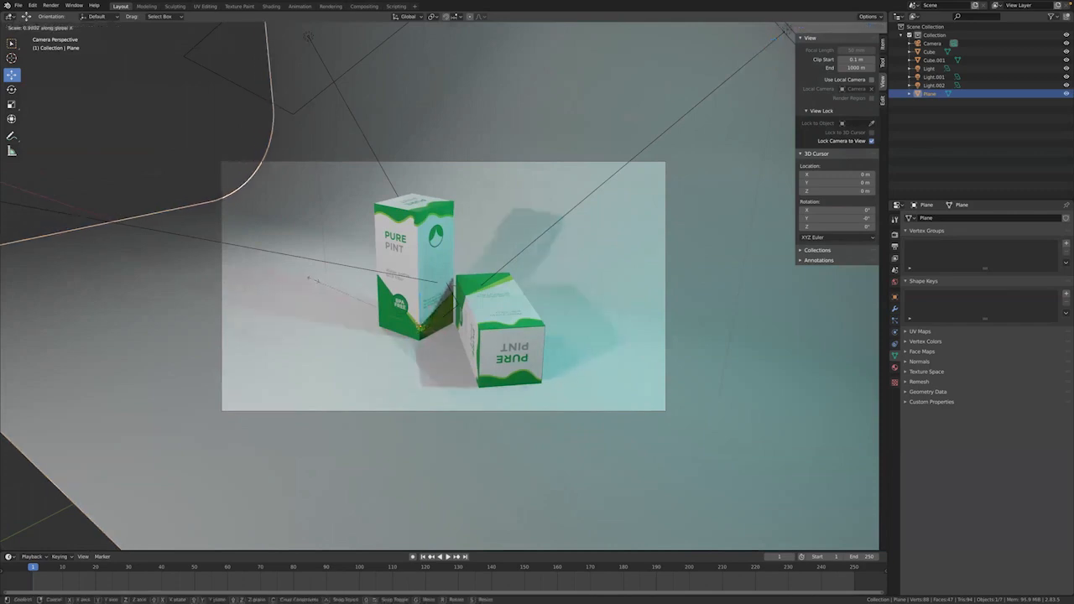
left_click(288, 270)
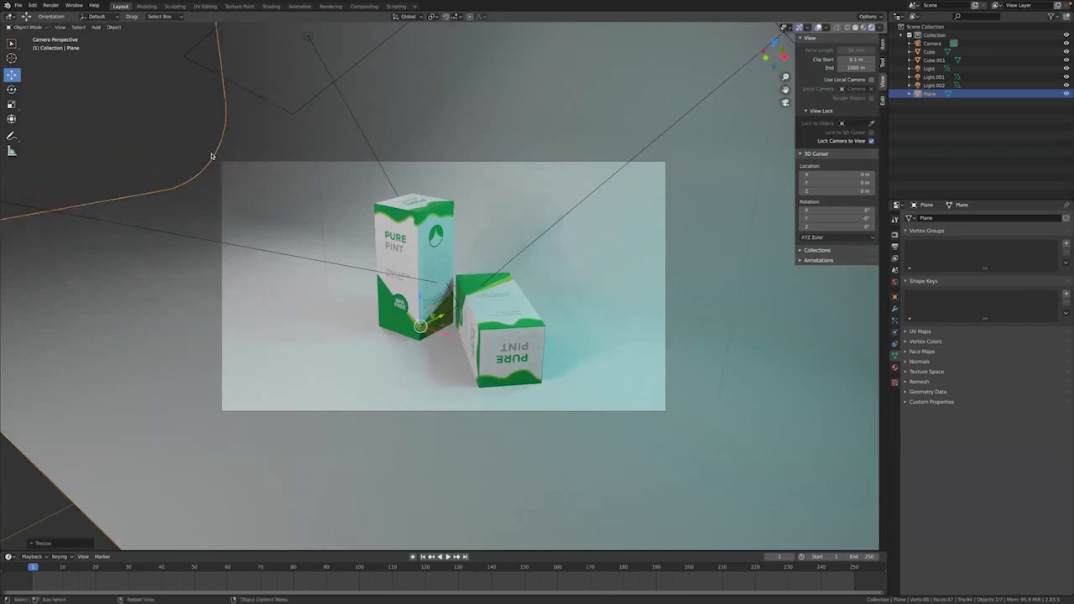
left_click(164, 136)
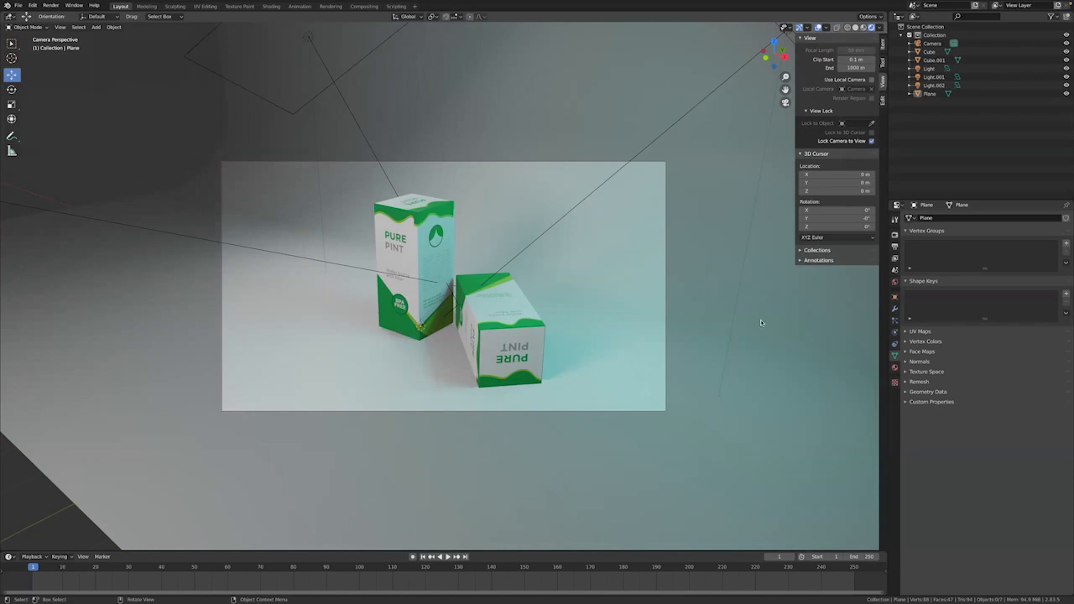
Step: Set the render output's horizontal resolution to 1080 px for a square frame
left_click(895, 248)
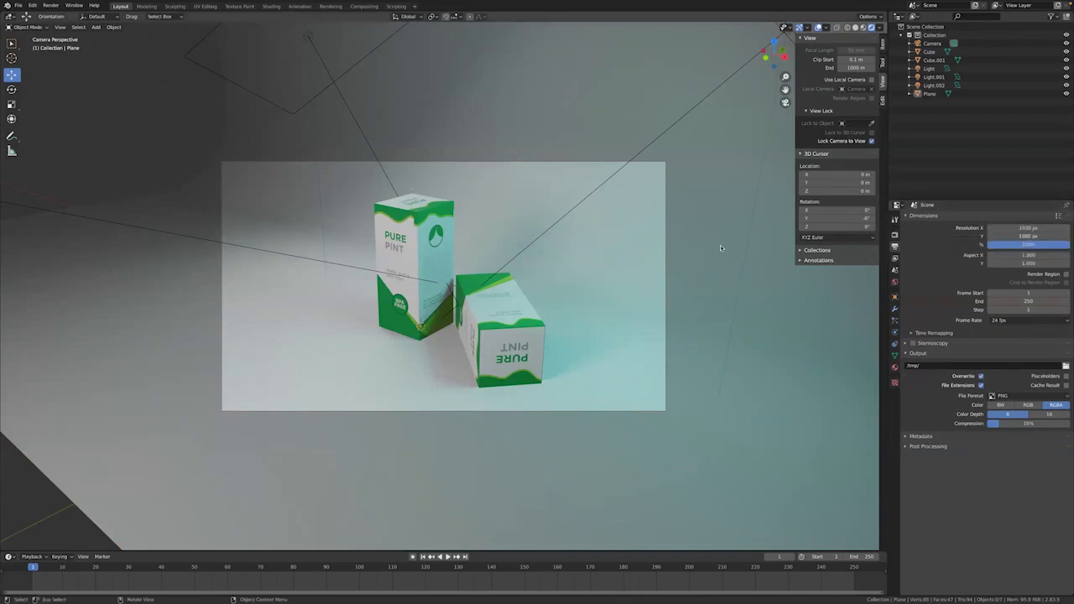
left_click(1026, 228)
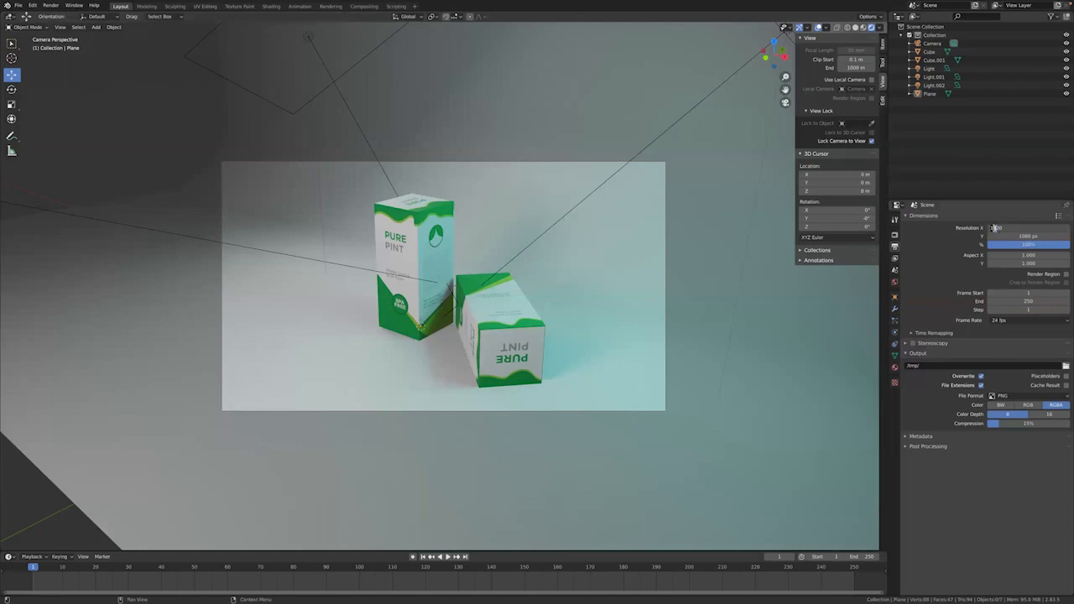
type("1080")
key("Return")
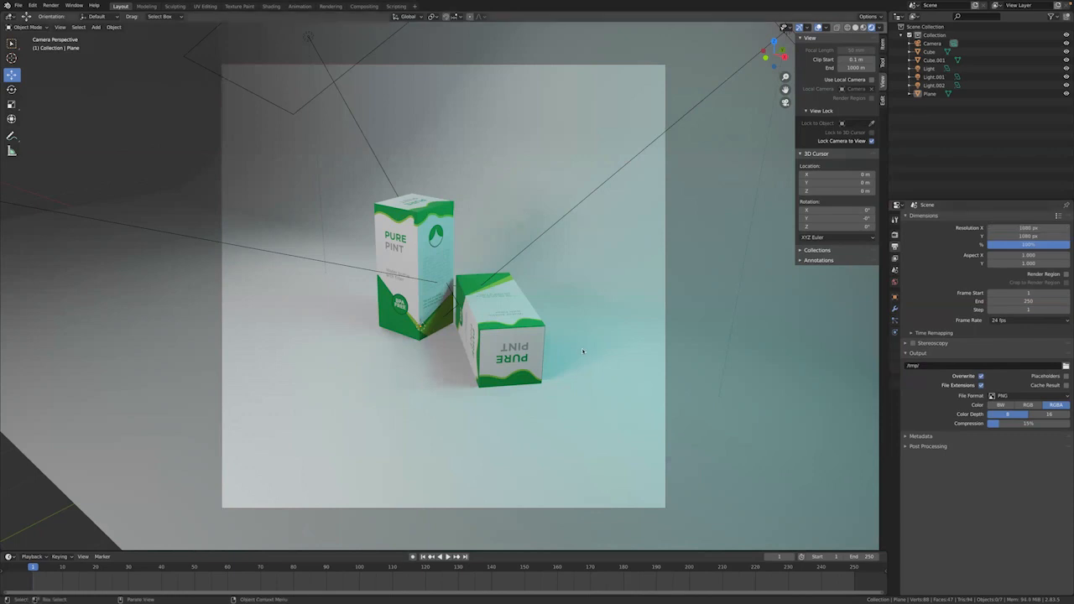
Step: Move the camera closer so the two boxes fill more of the square frame
scroll(582, 353, "up", 3)
middle_click_drag(561, 352, 593, 363, "shift")
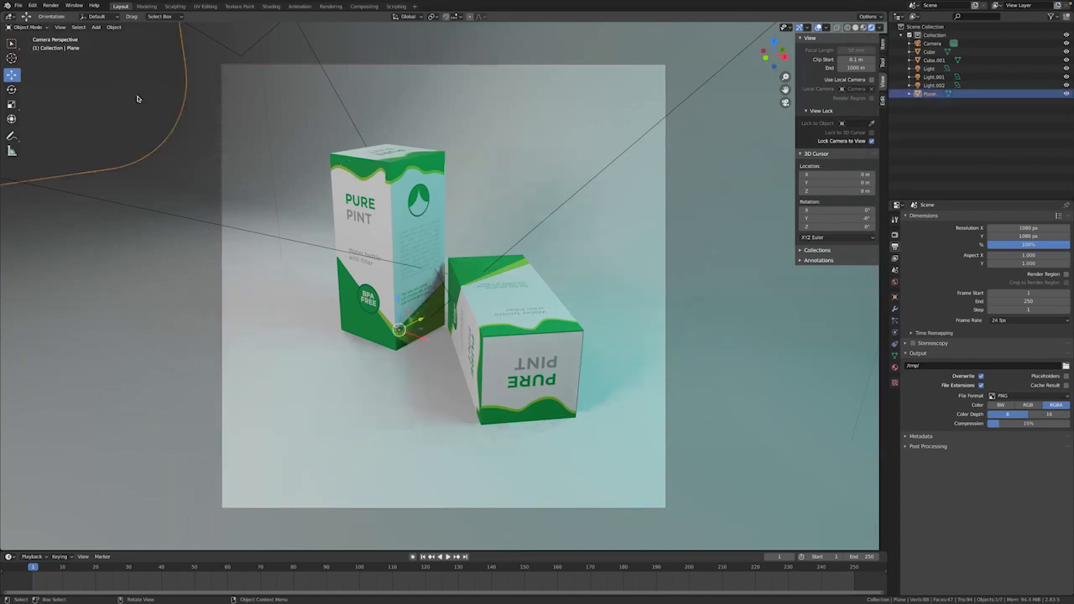
left_click(260, 165)
left_click(113, 94)
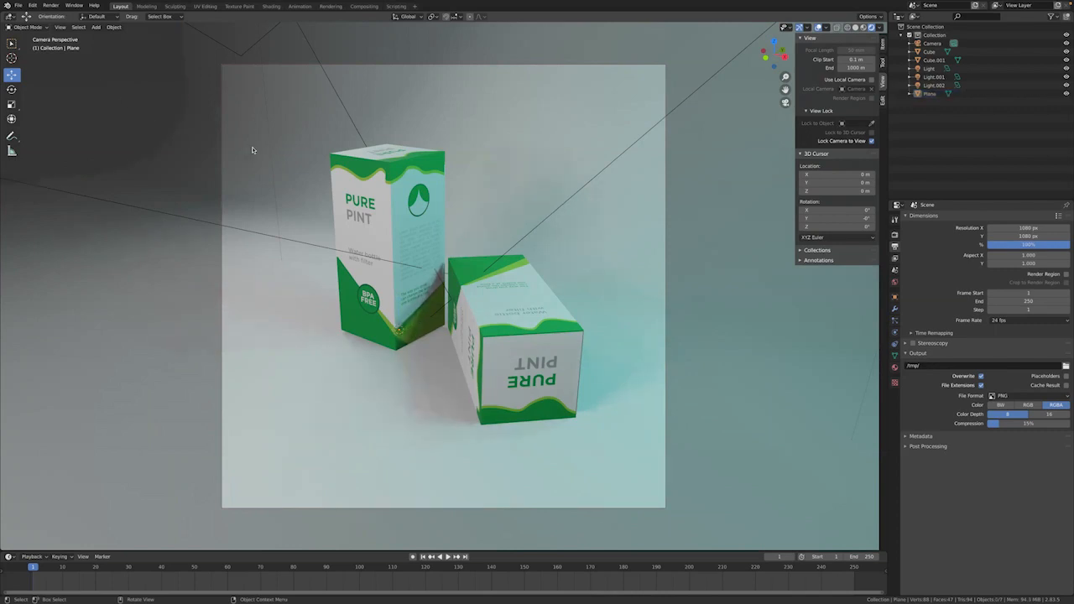
Step: Add a new material to the backdrop plane
left_click(252, 150)
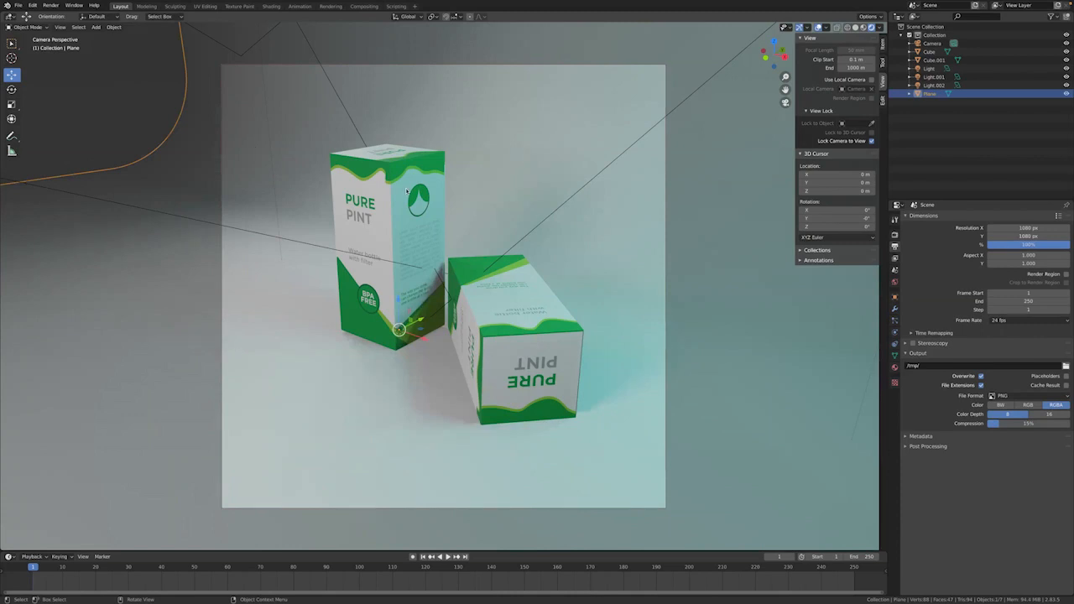
left_click(896, 366)
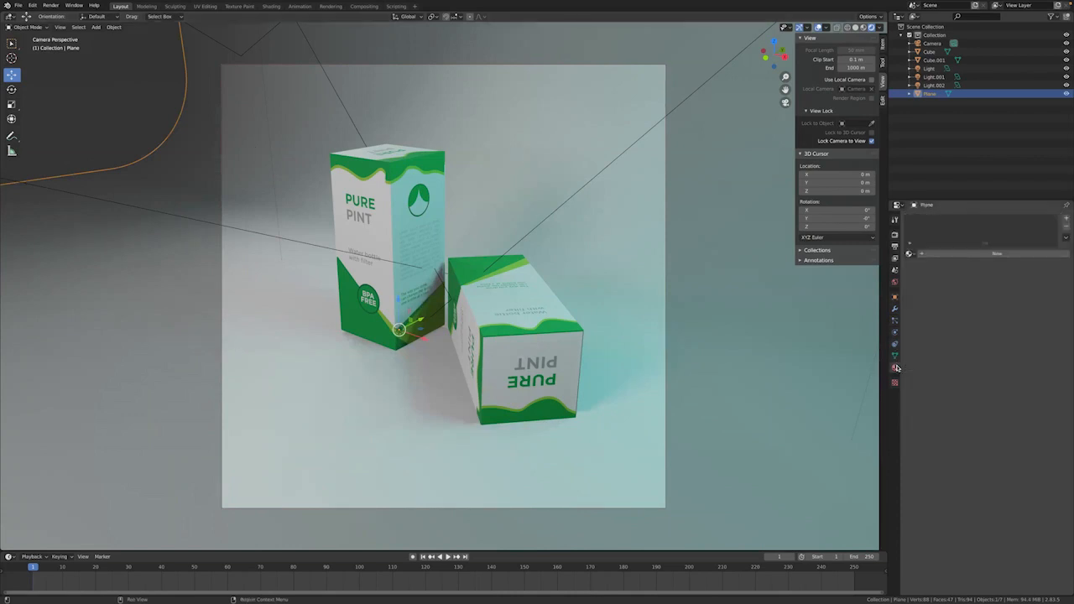
left_click(998, 254)
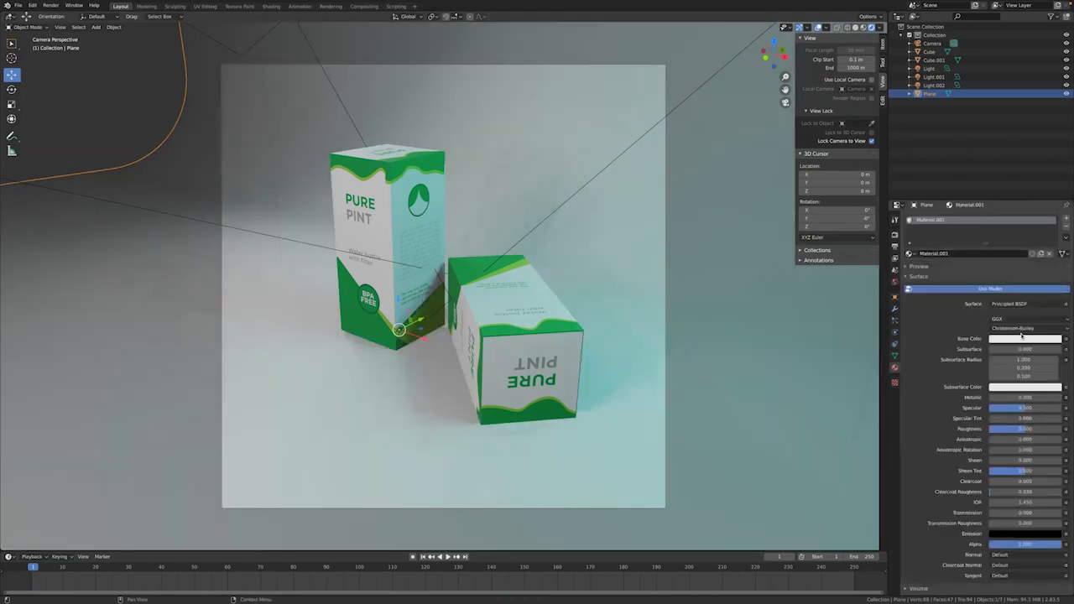
Step: Try several blue shades for the backdrop material's base color and settle on a bright cyan blue
left_click(1017, 340)
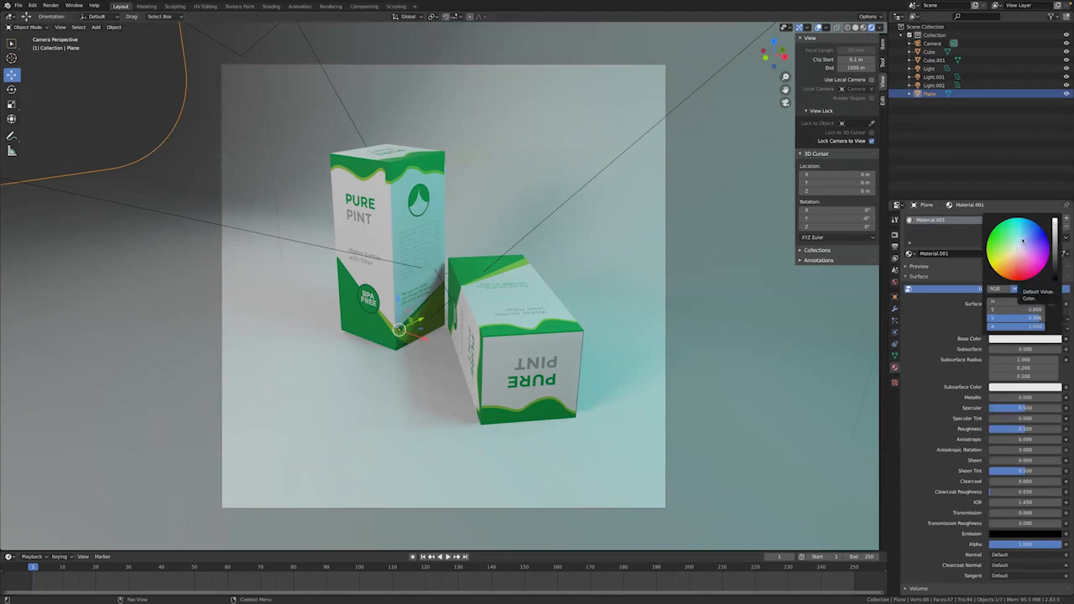
left_click(1023, 239)
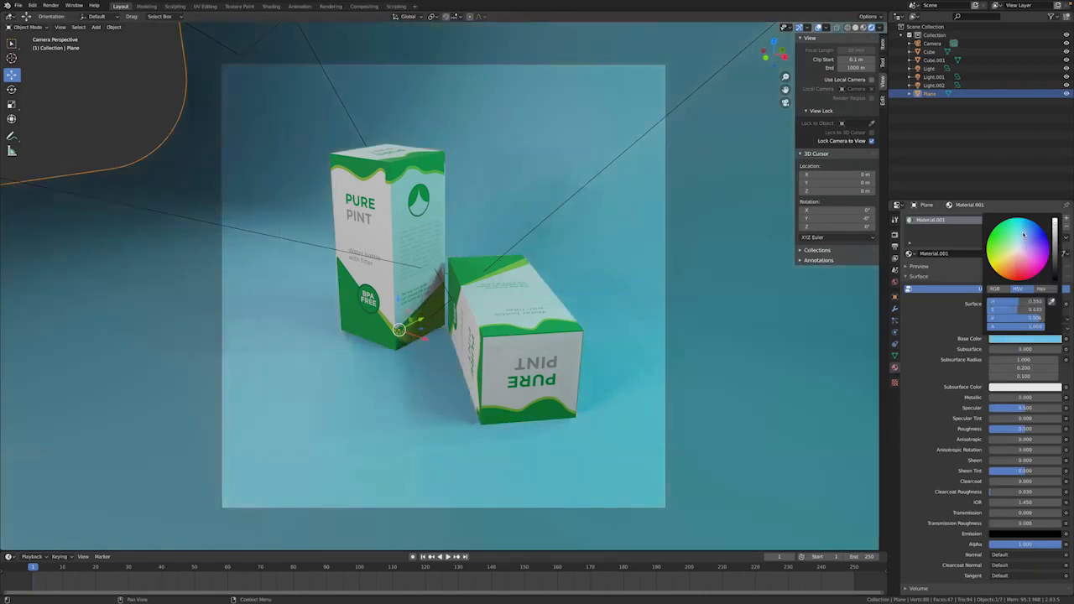
left_click(1027, 235)
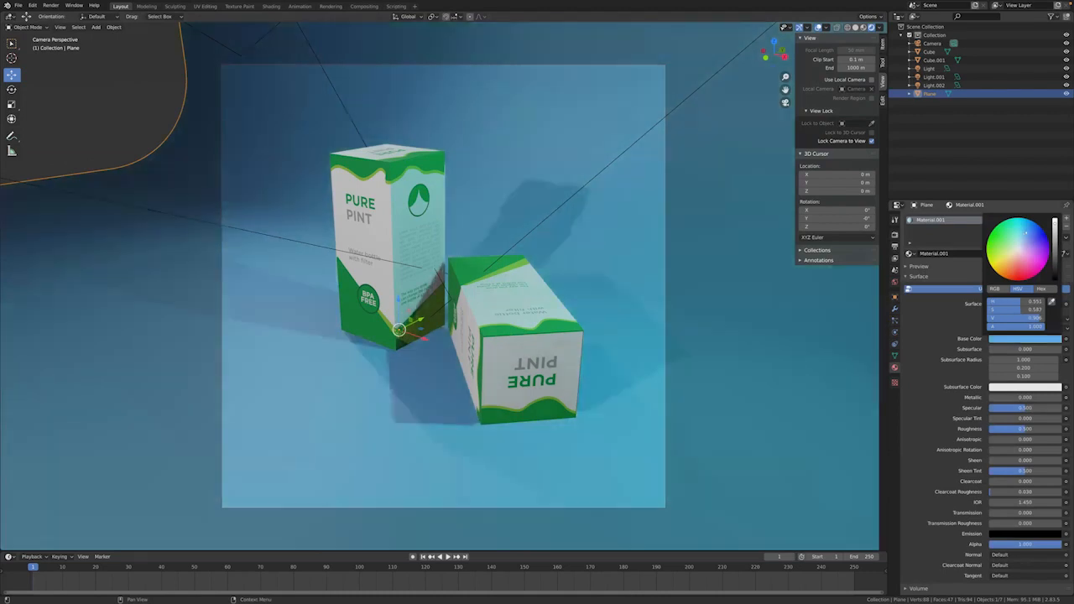
left_click(1028, 231)
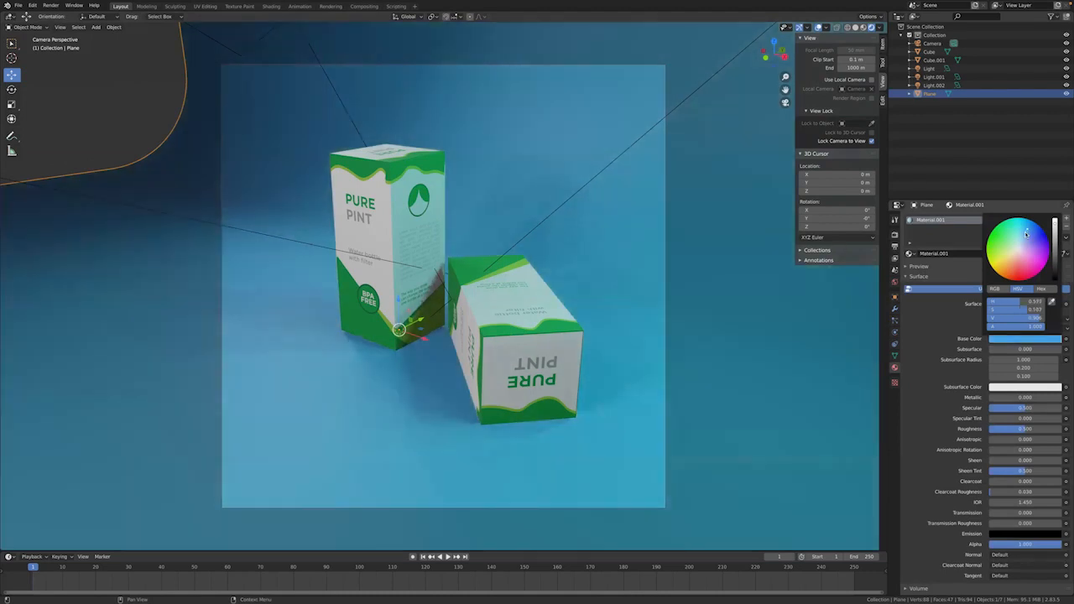
left_click(1022, 242)
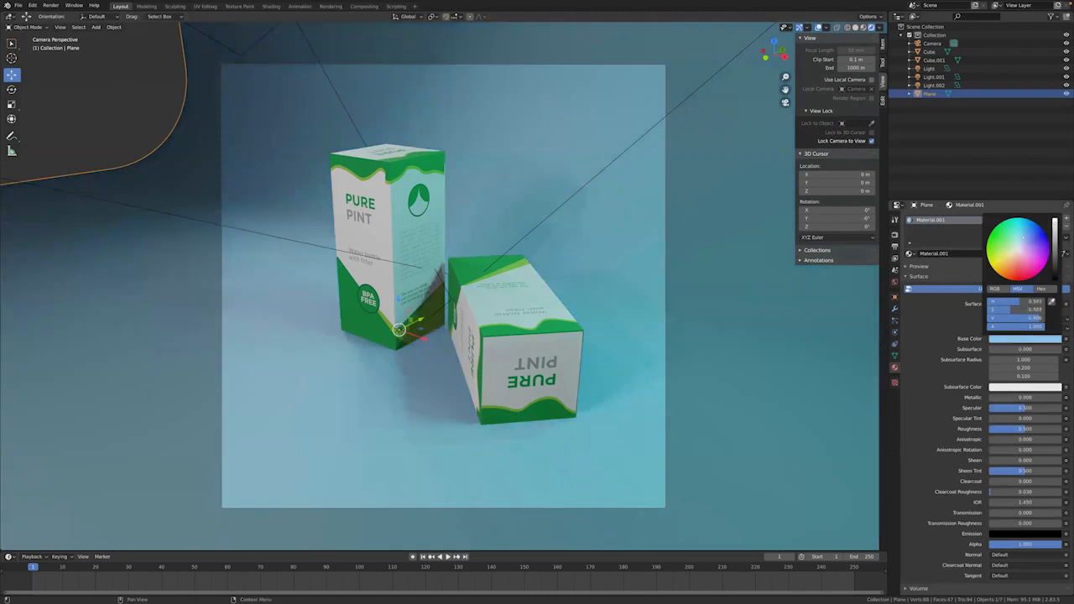
left_click(1024, 245)
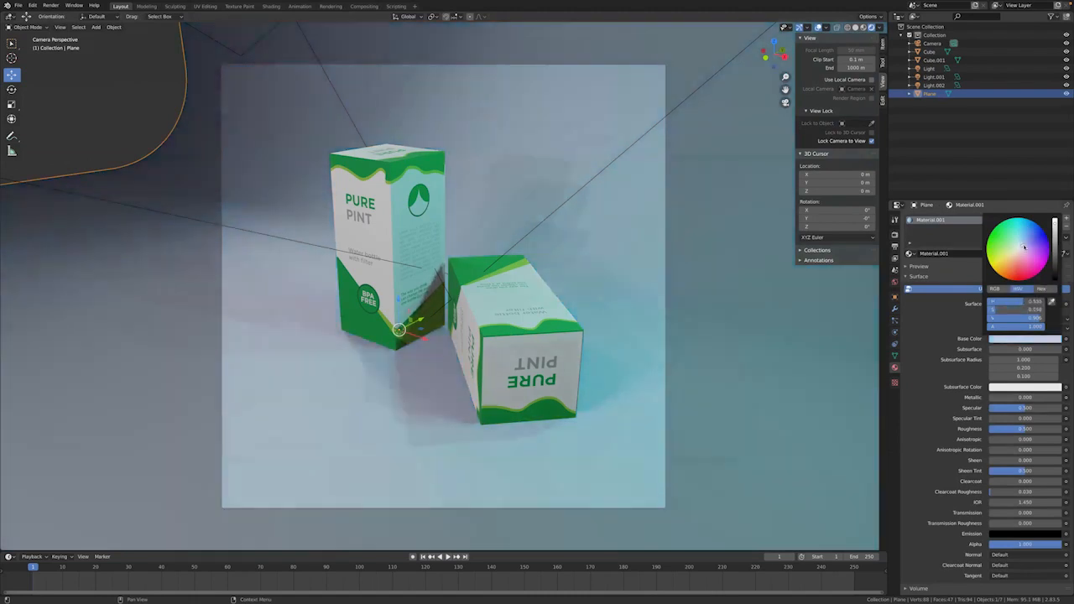
left_click_drag(1011, 242, 1022, 235)
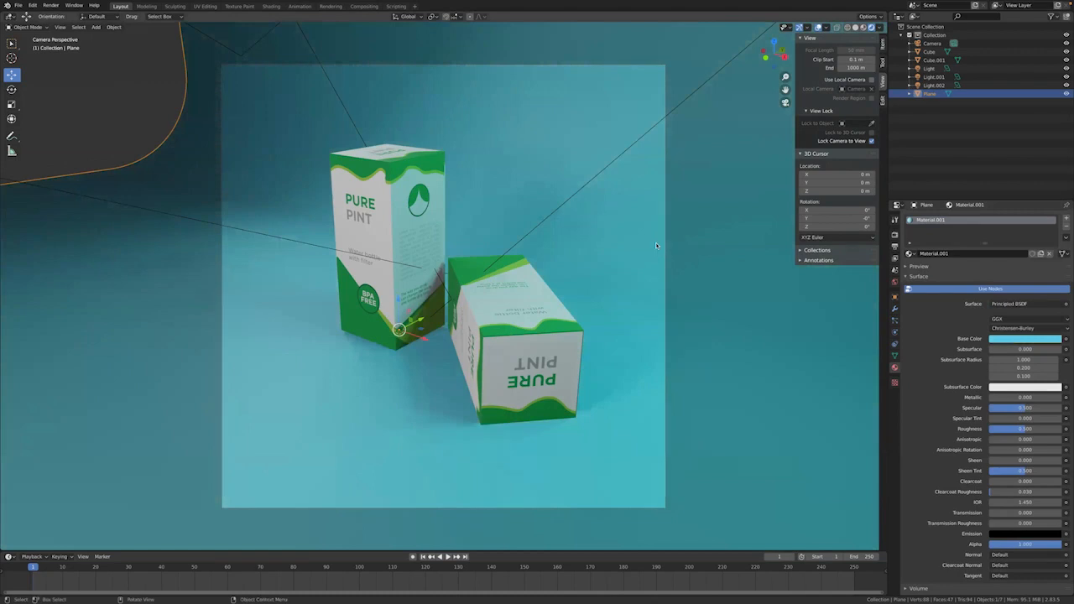
Step: Check the boxes' framing in camera view, and examine the whole backdrop, lights and camera from outside the camera
scroll(484, 323, "down", 1)
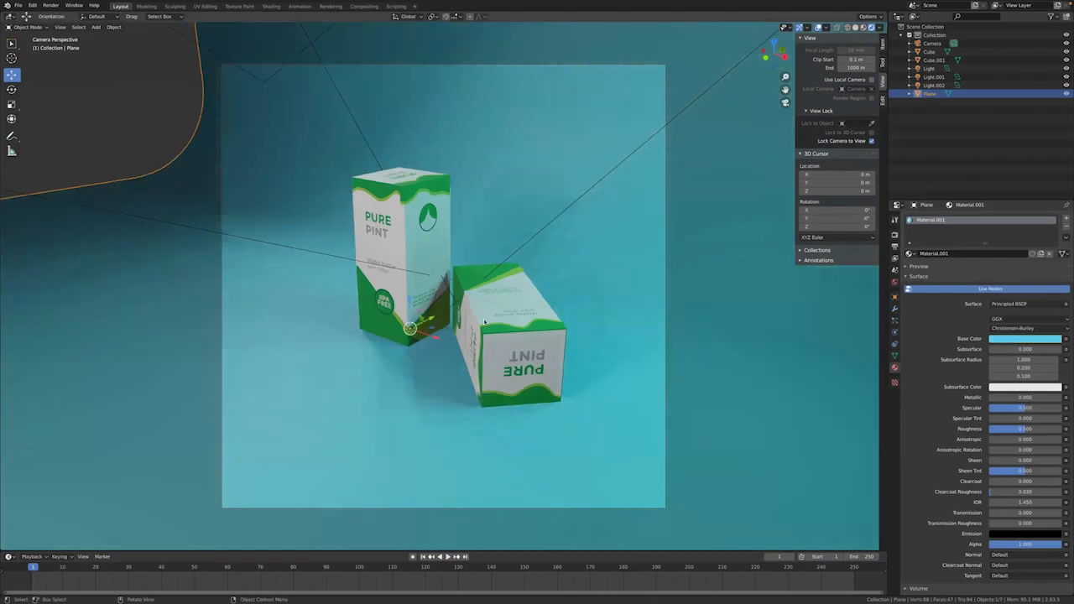
scroll(485, 323, "down", 2)
scroll(484, 323, "up", 2)
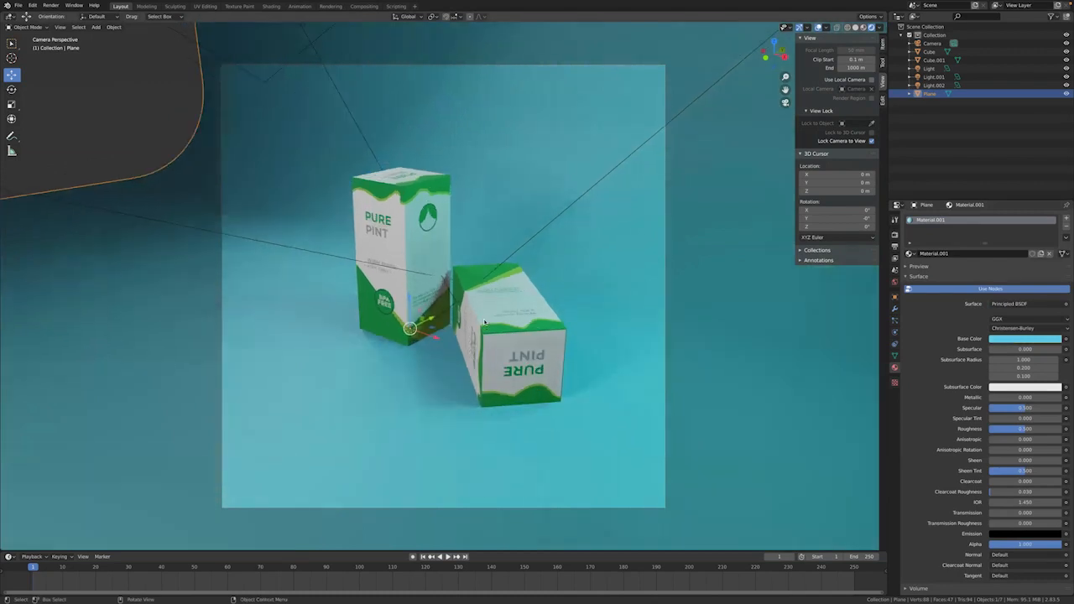
scroll(484, 323, "up", 1)
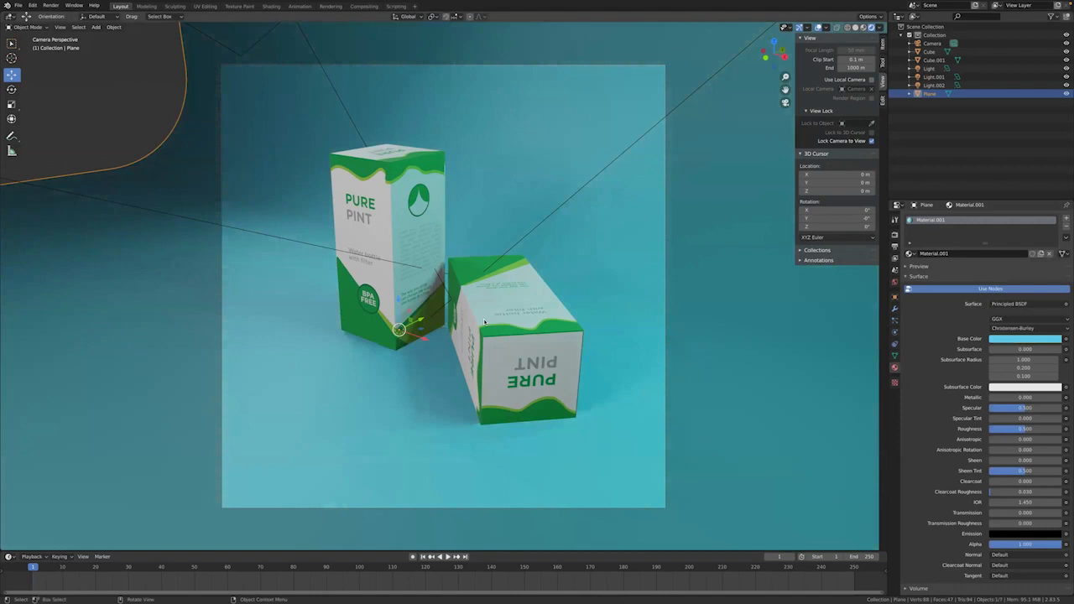
key("KP_0")
scroll(475, 339, "up", 1)
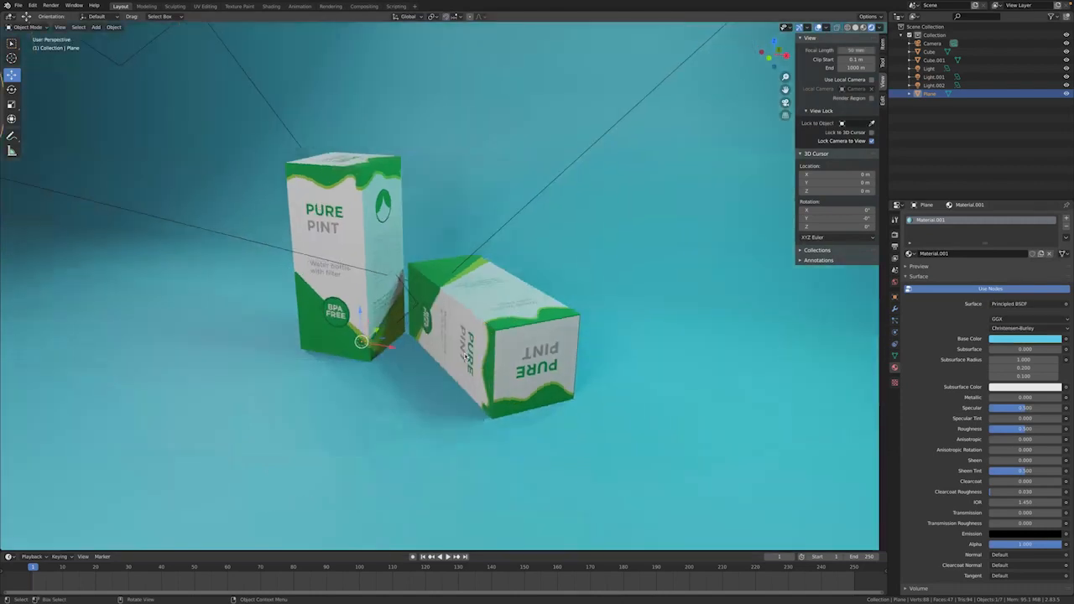
scroll(466, 355, "down", 4)
scroll(466, 355, "down", 5)
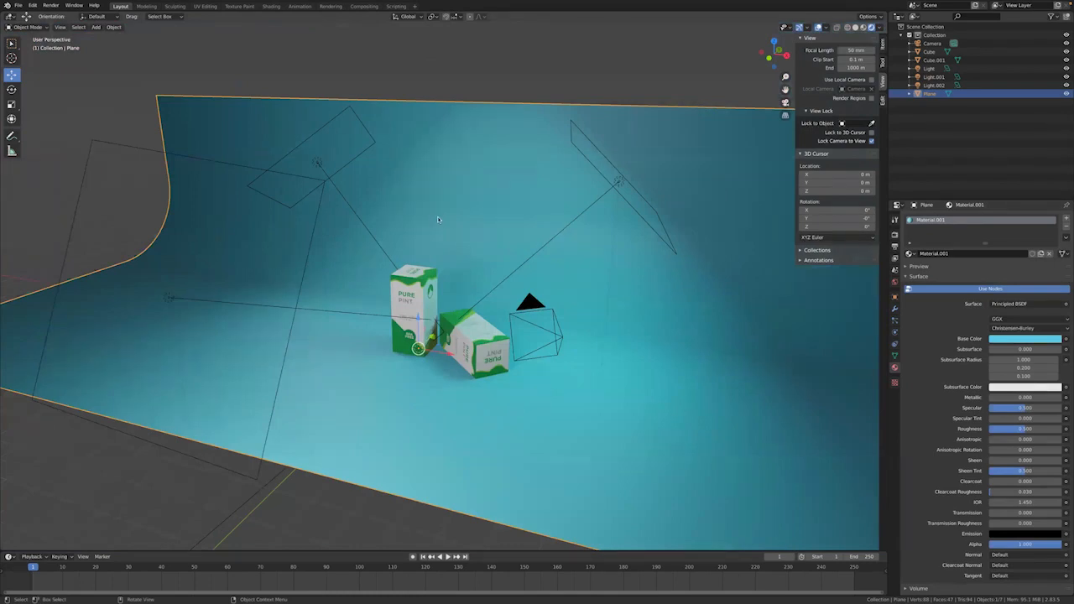
Step: Render the camera shot as a still image and enlarge the render window to inspect it
left_click(52, 6)
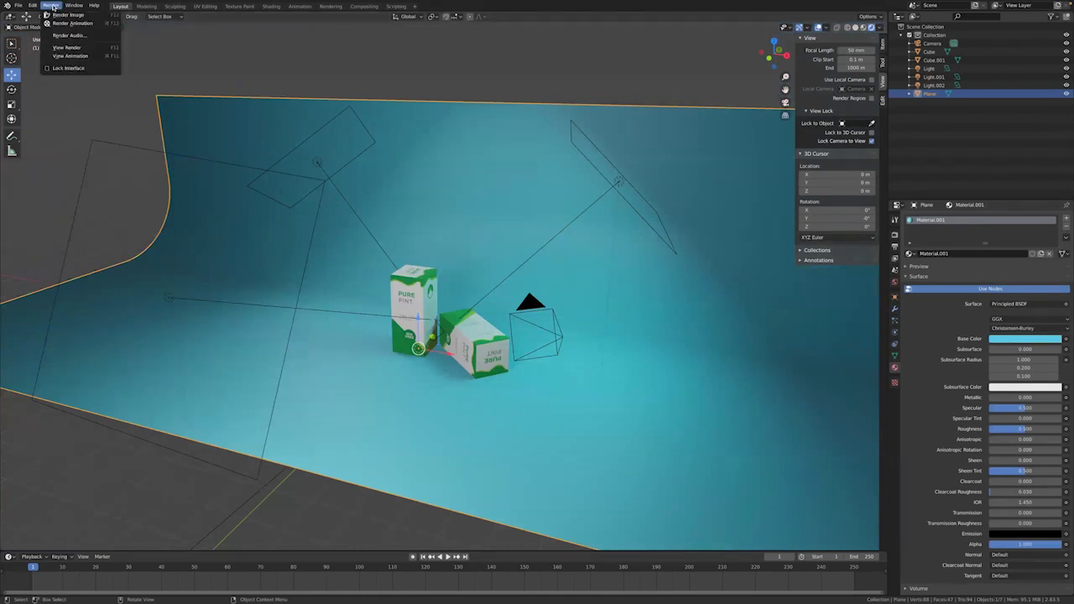
left_click(57, 14)
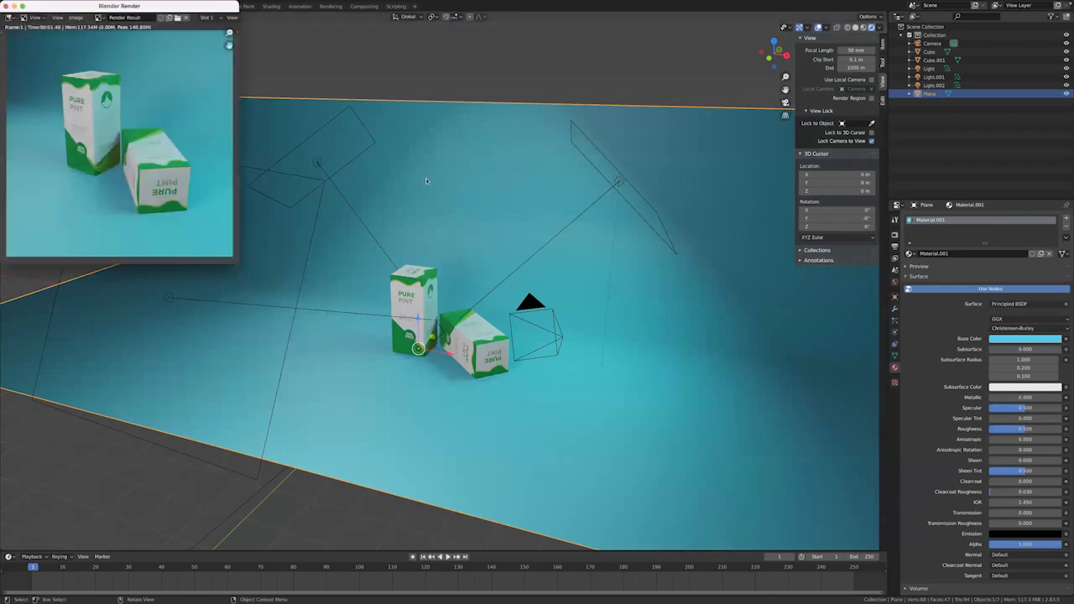
left_click_drag(152, 8, 440, 117)
left_click_drag(581, 418, 715, 500)
scroll(566, 400, "up", 2)
scroll(566, 400, "down", 1)
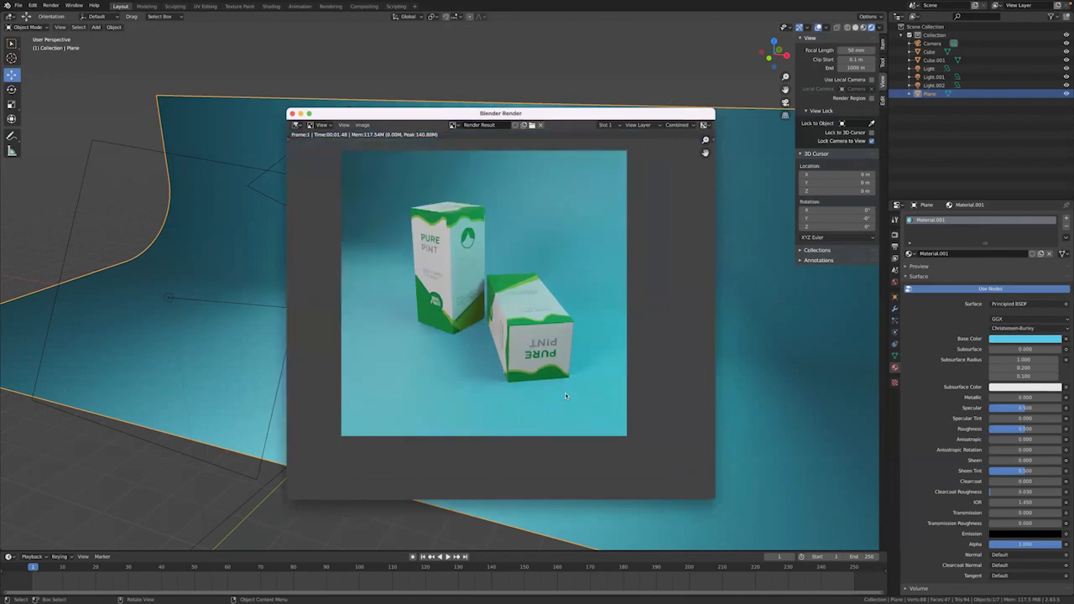
left_click_drag(569, 114, 463, 78)
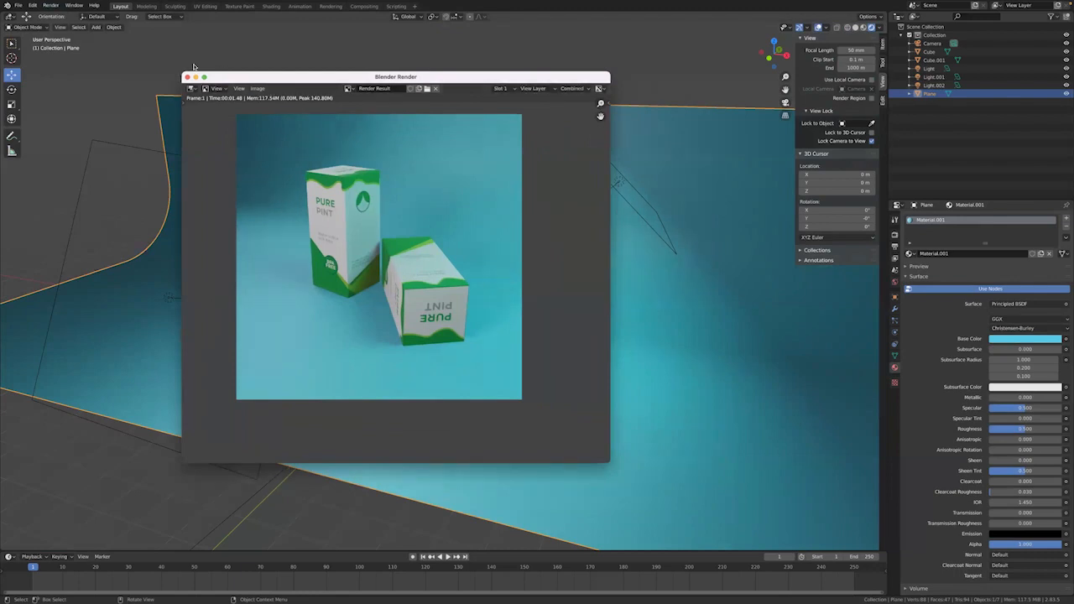
Step: Save the rendered image to the Desktop as PACKAGING.png
left_click(56, 18)
left_click(260, 89)
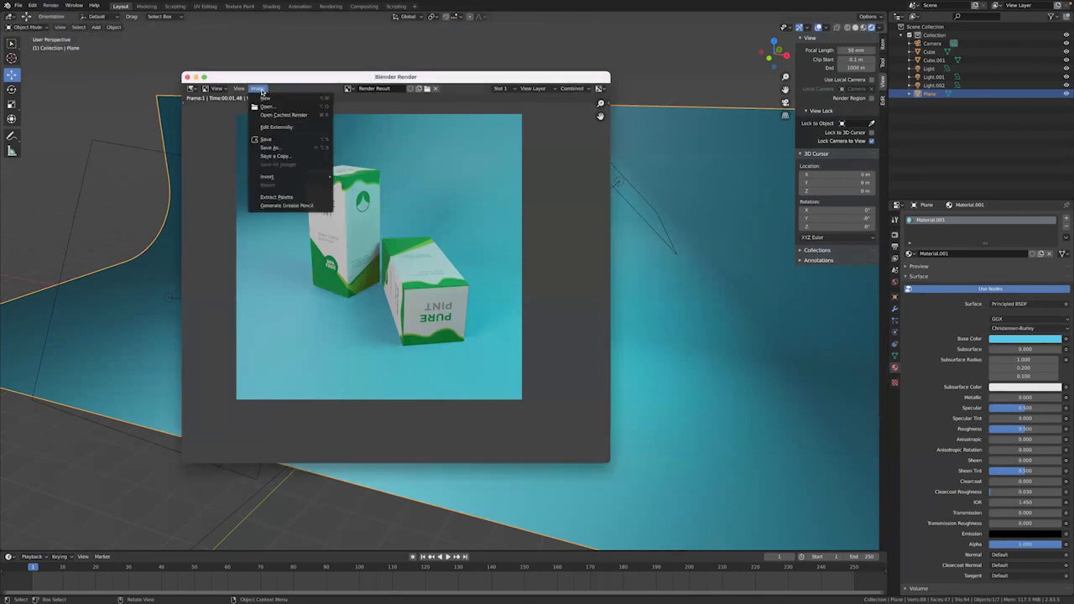
left_click(272, 149)
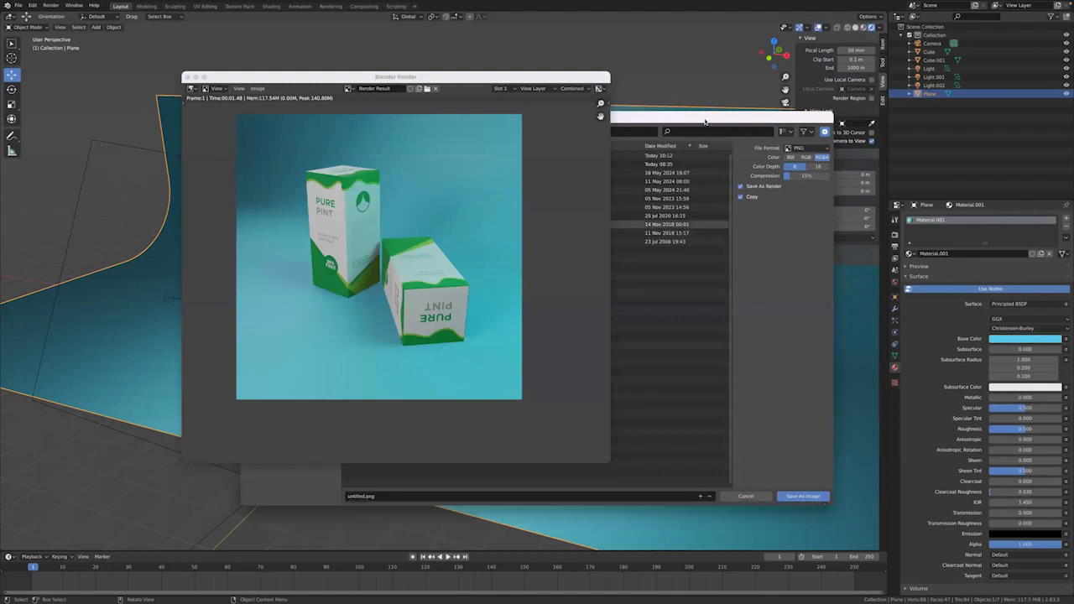
left_click_drag(554, 80, 221, 128)
left_click_drag(496, 167, 563, 77)
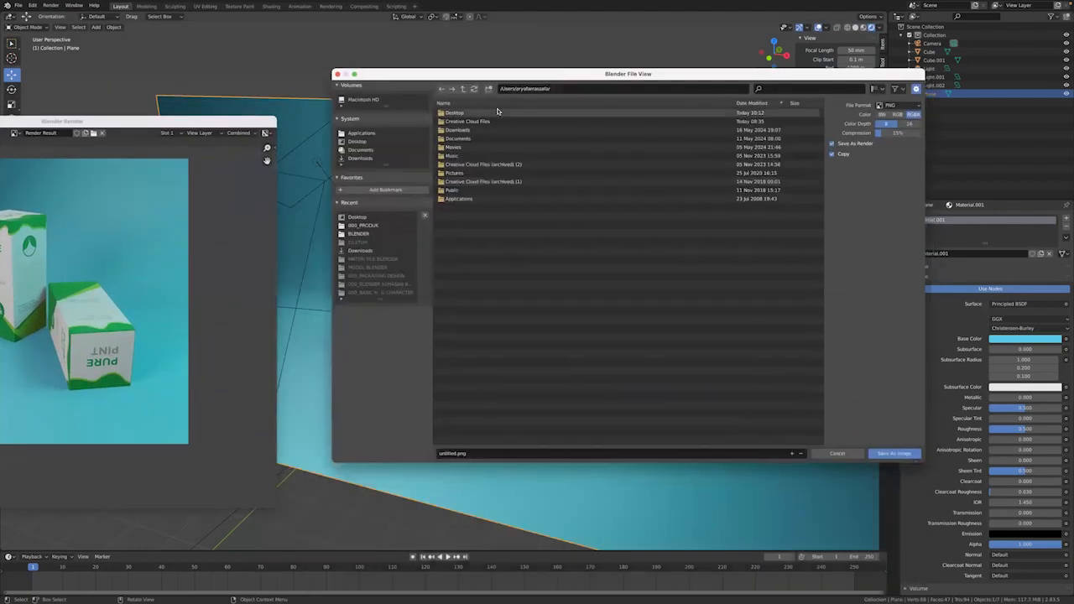
left_click(369, 218)
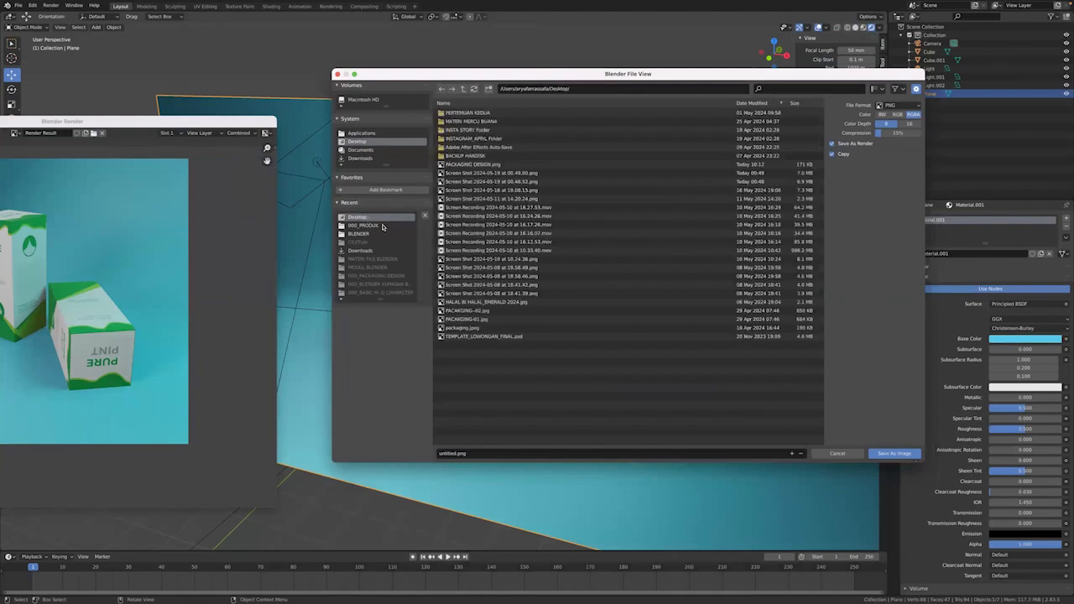
left_click(437, 453)
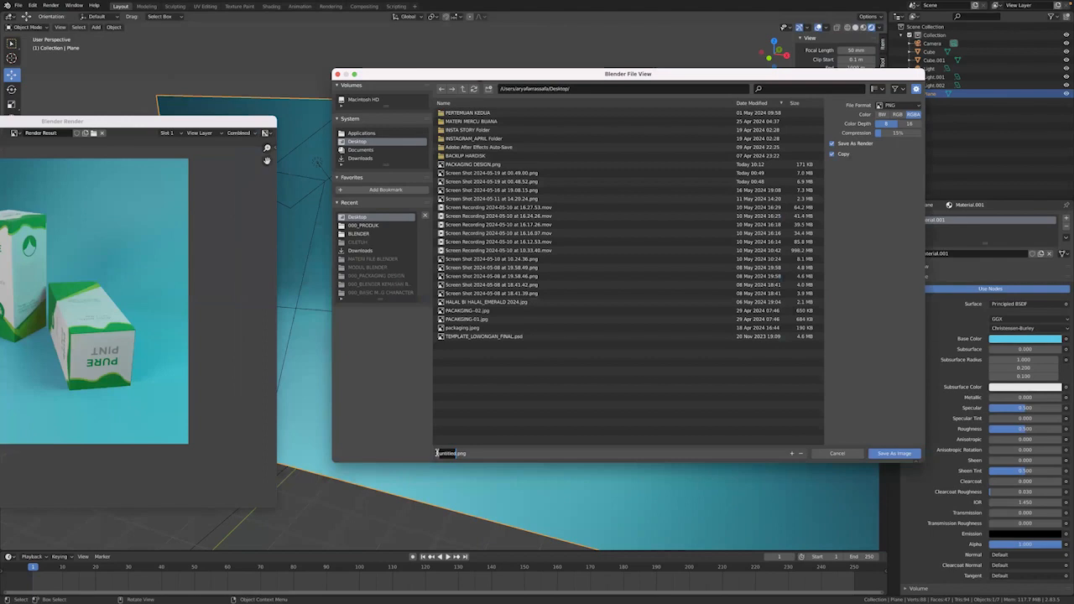
type("PACKAGING")
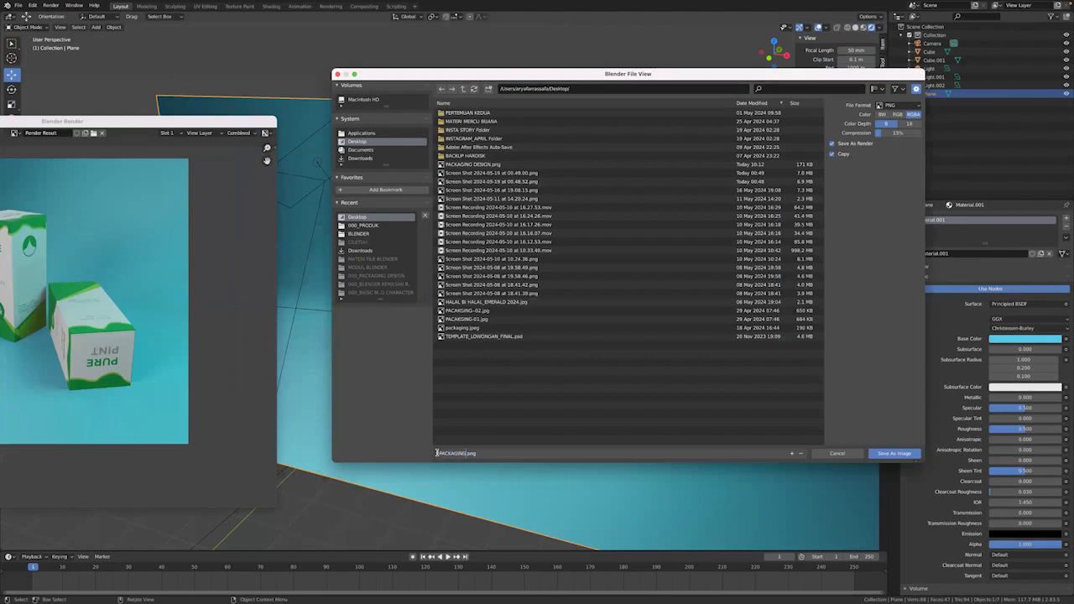
left_click(895, 453)
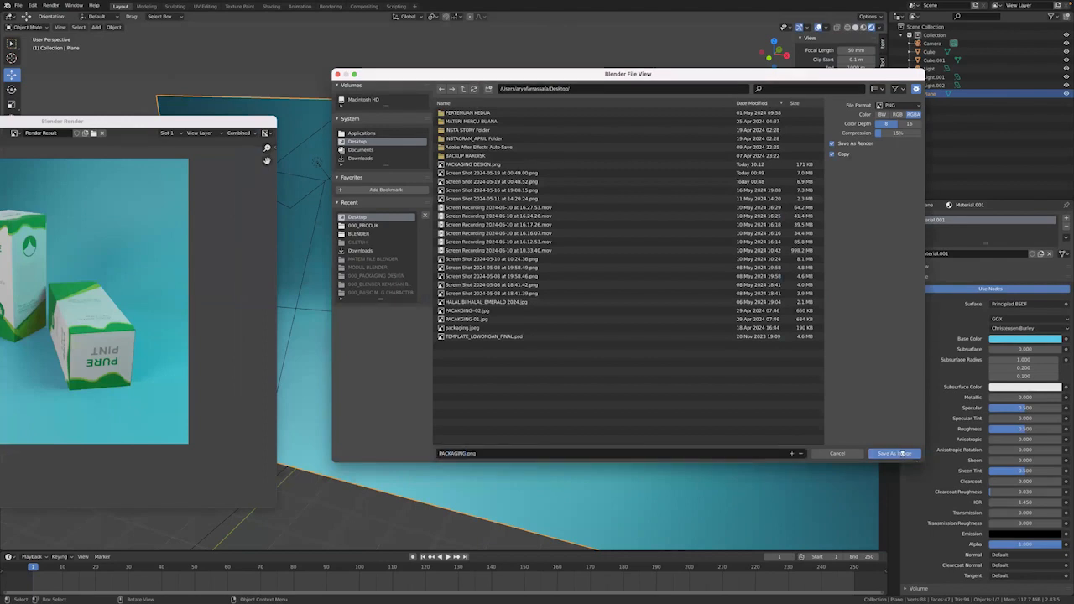